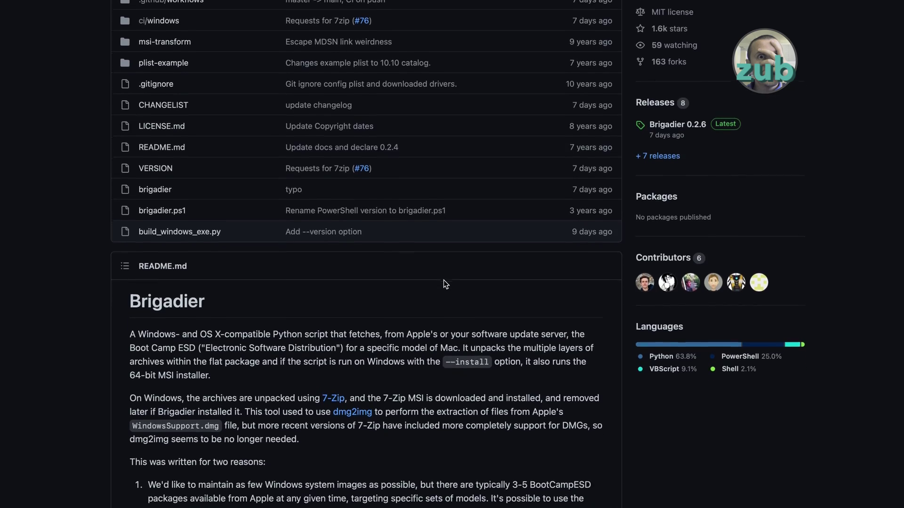
# Scroll down through the Brigadier and Bombardier READMEs, then jump back to the page top with Home
pyautogui.scroll(-10, 443, 280)
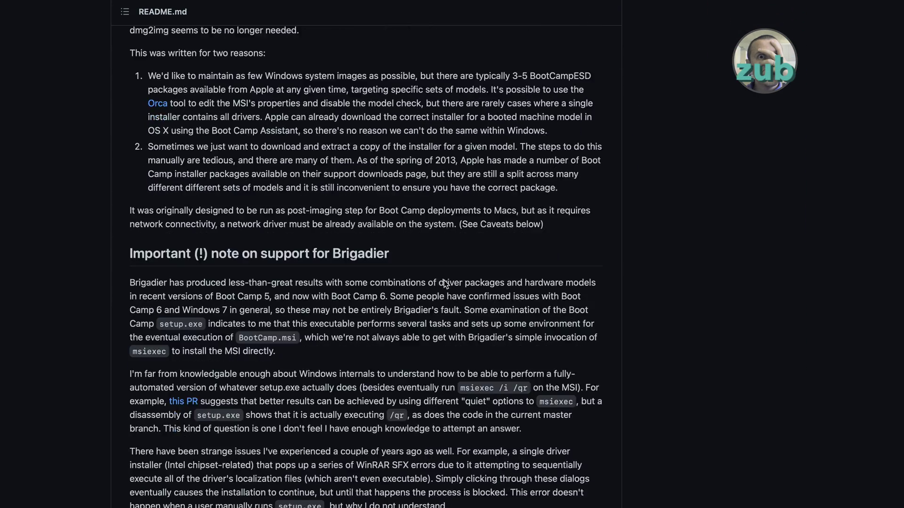
pyautogui.scroll(-18, 444, 281)
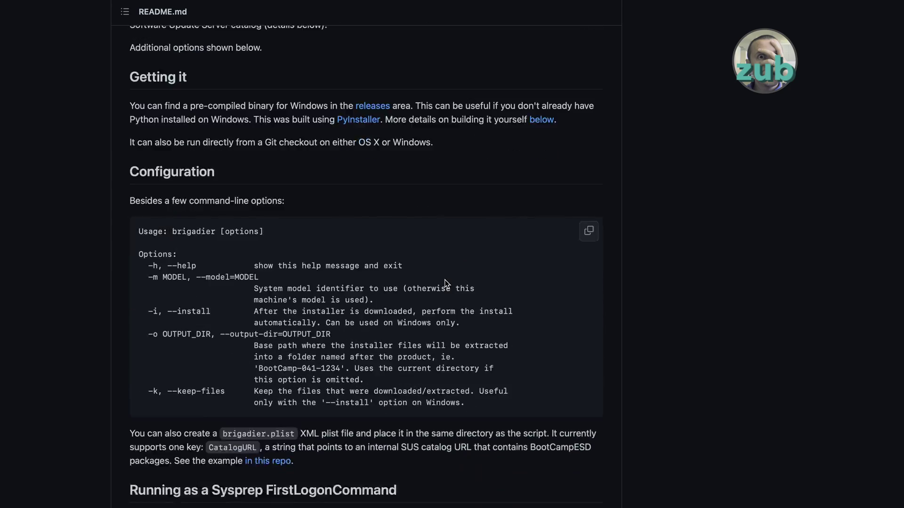
pyautogui.scroll(-15, 446, 284)
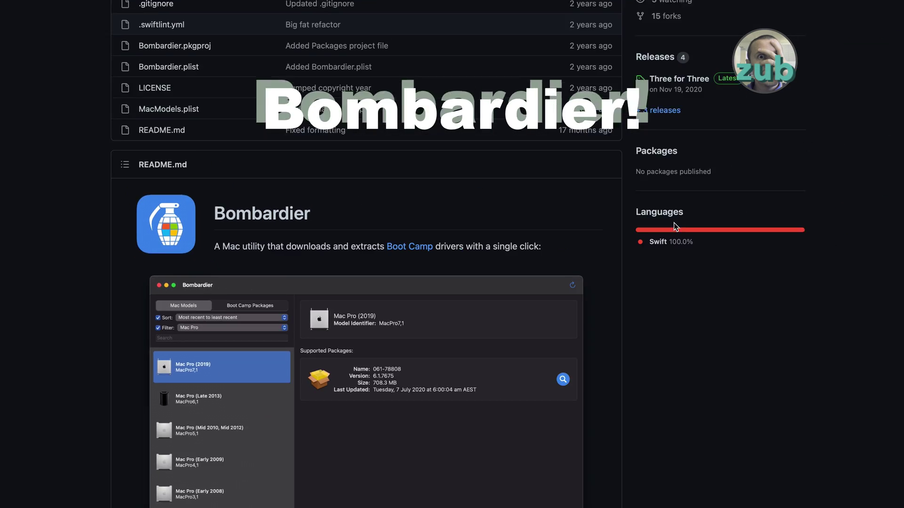
pyautogui.scroll(-5, 675, 227)
pyautogui.scroll(-10, 673, 223)
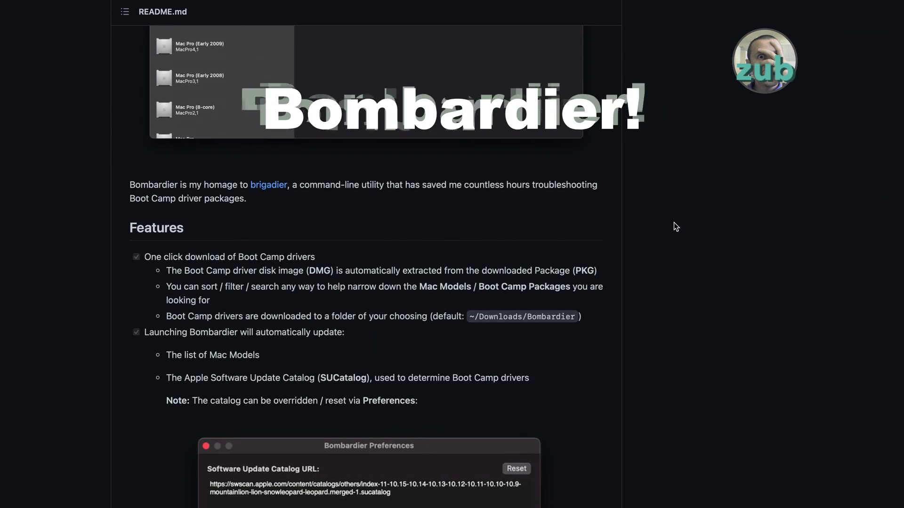
pyautogui.scroll(-10, 676, 227)
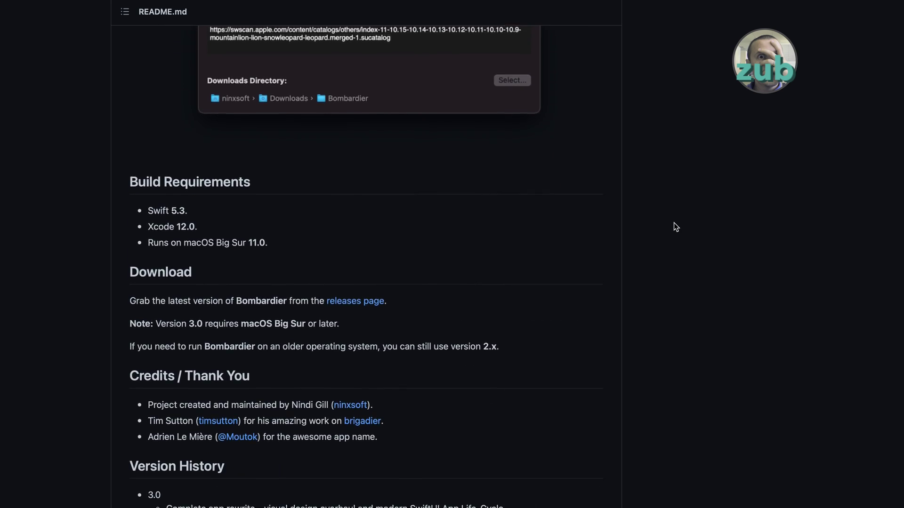
pyautogui.scroll(-10, 674, 222)
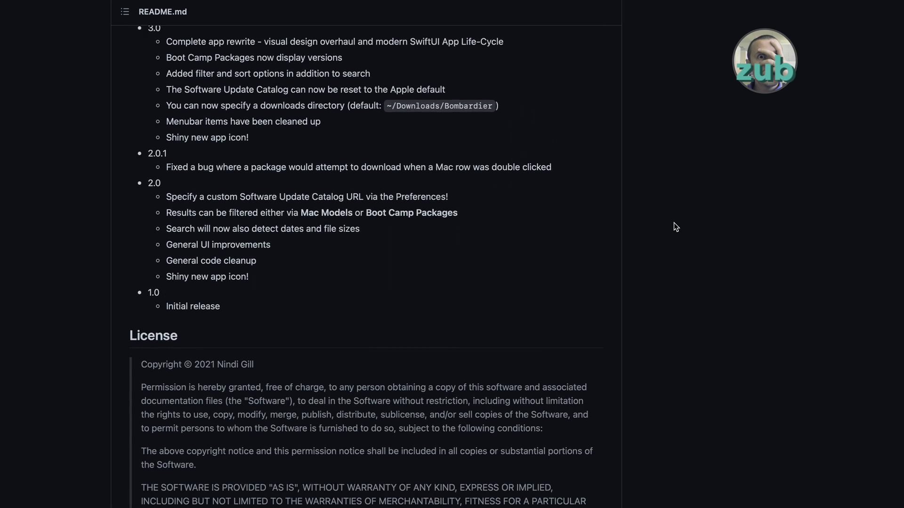
pyautogui.press('Home')
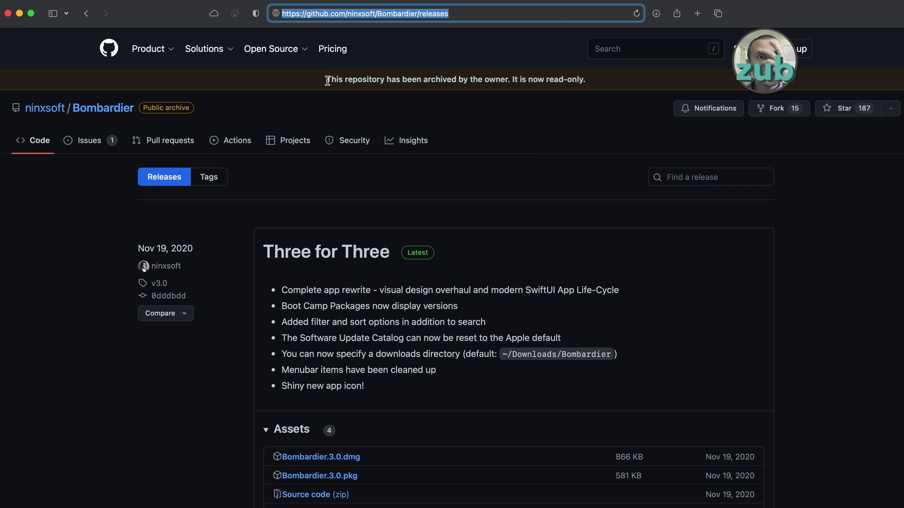
# Highlight the archive notice, then view the M1 2020, 2021 14/16-inch and M2 2022 MacBook Pros in Mactracker
pyautogui.moveTo(328, 81); pyautogui.dragTo(586, 81)
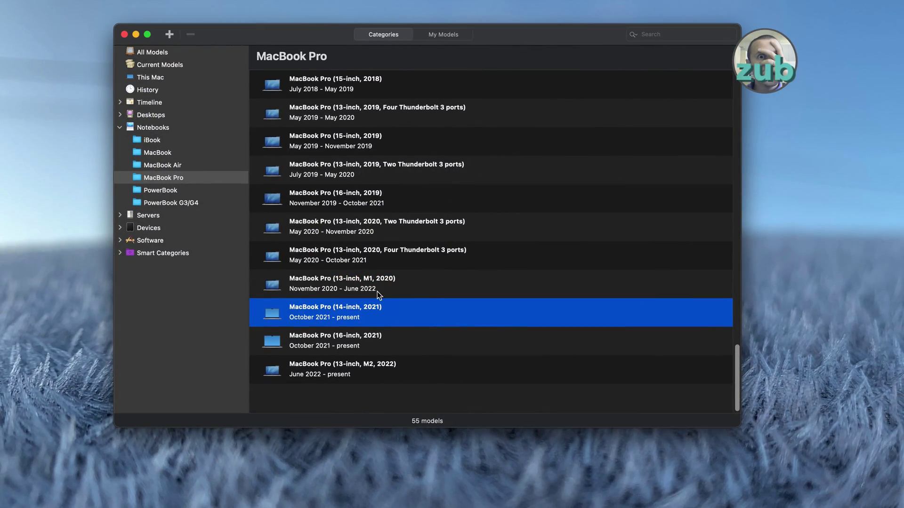
pyautogui.doubleClick(377, 287)
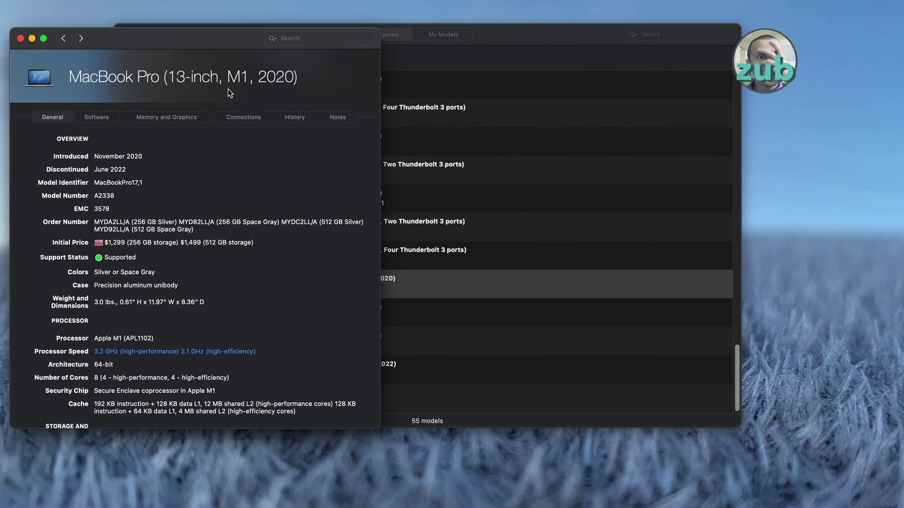
pyautogui.click(20, 38)
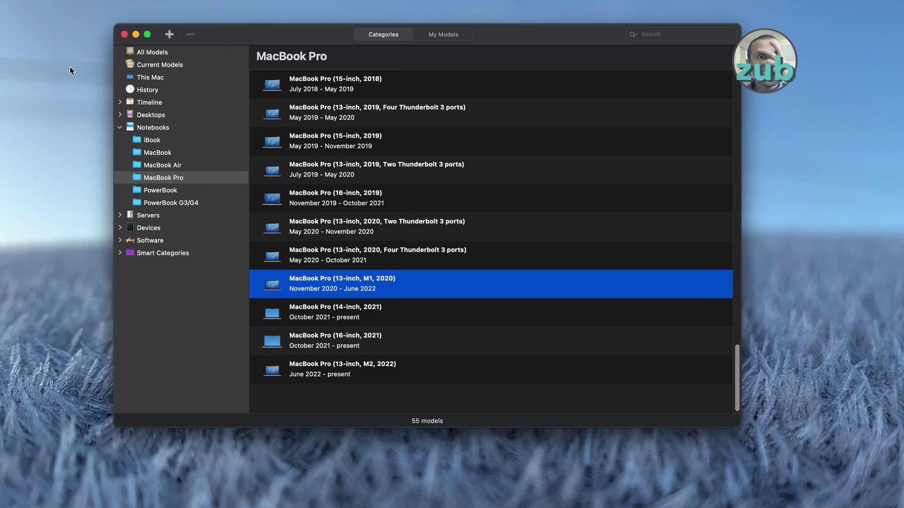
pyautogui.click(371, 313)
pyautogui.click(377, 343)
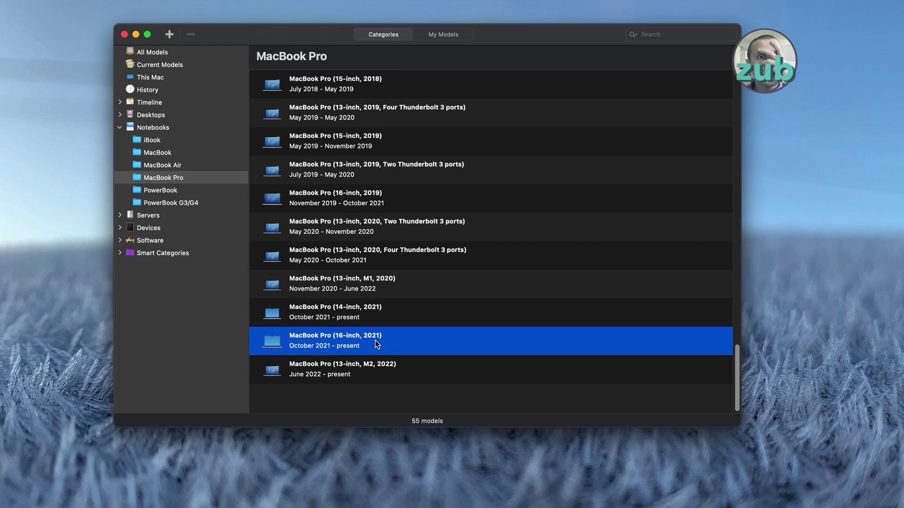
pyautogui.click(375, 372)
# Browse the MacBook Air Retina 2020, M1 and M2 models, then list the MacBook models
pyautogui.click(181, 166)
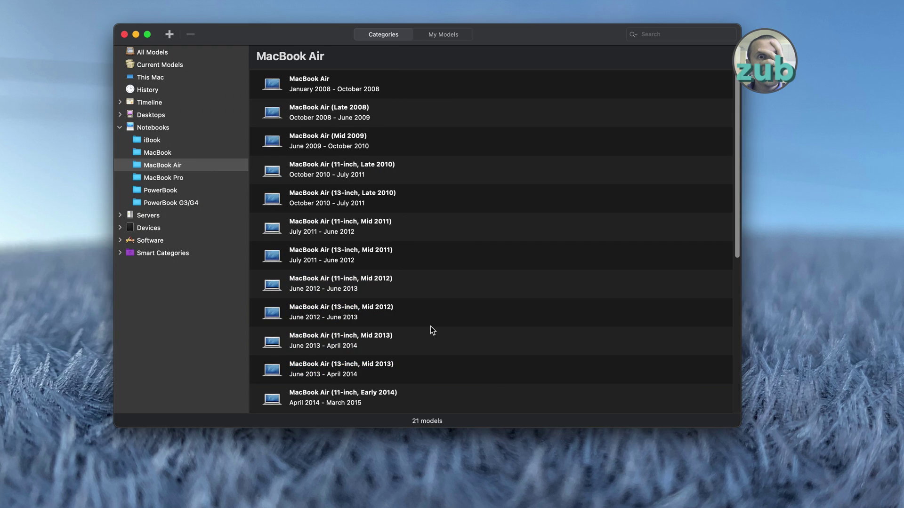
pyautogui.scroll(-10, 432, 330)
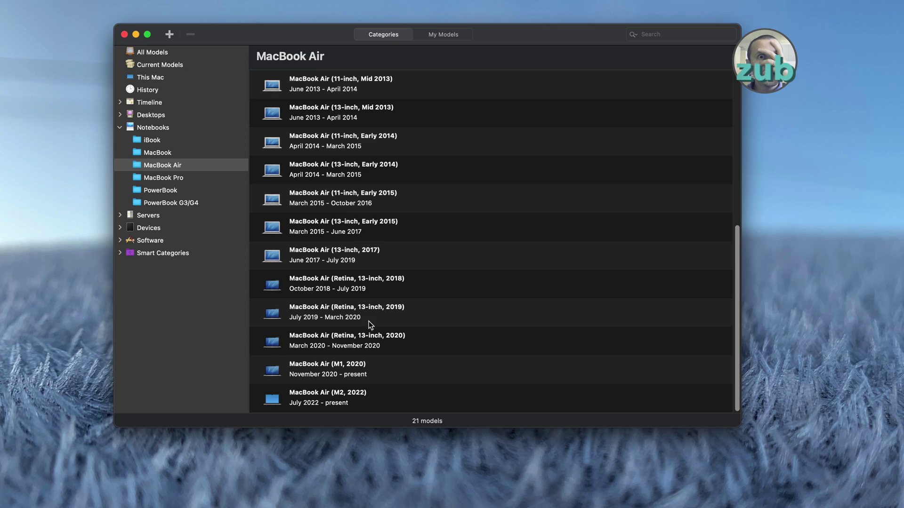
pyautogui.click(403, 339)
pyautogui.click(373, 372)
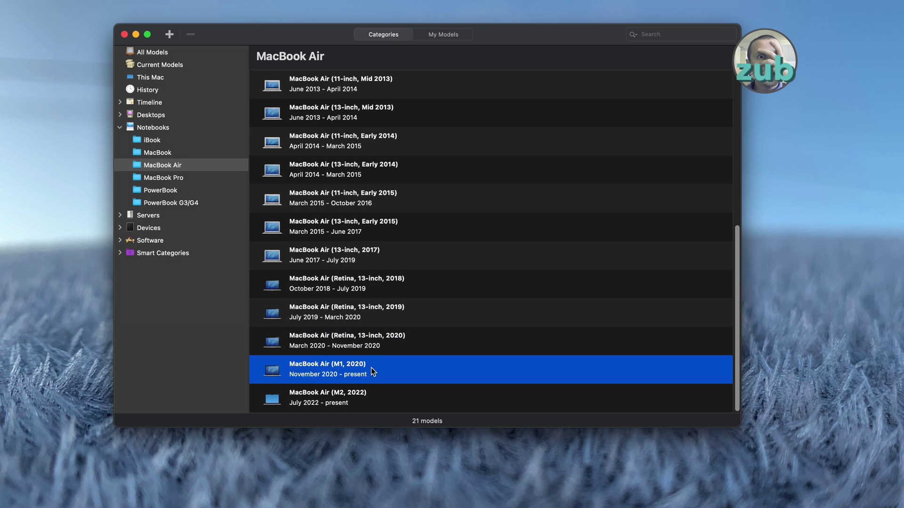
pyautogui.click(344, 390)
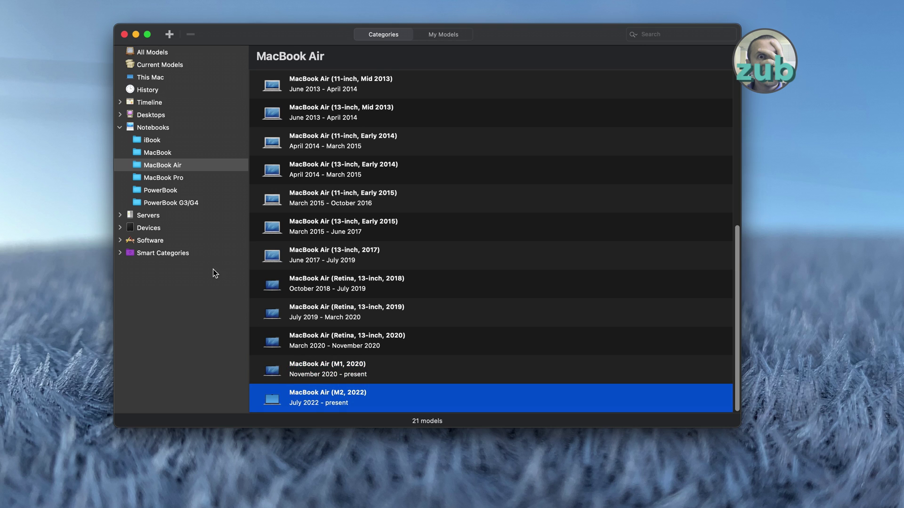
pyautogui.click(160, 153)
pyautogui.scroll(-2, 429, 344)
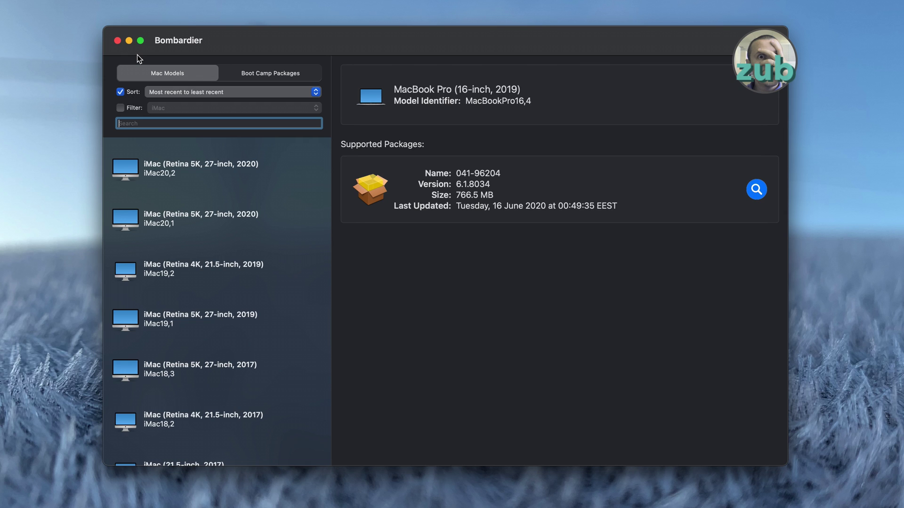
# Nudge the Bombardier window showing MacBook Pro (16-inch, 2019) slightly to the left
pyautogui.moveTo(261, 45)
pyautogui.mouseDown()
pyautogui.moveTo(231, 46)
pyautogui.moveTo(248, 45)
pyautogui.mouseUp()
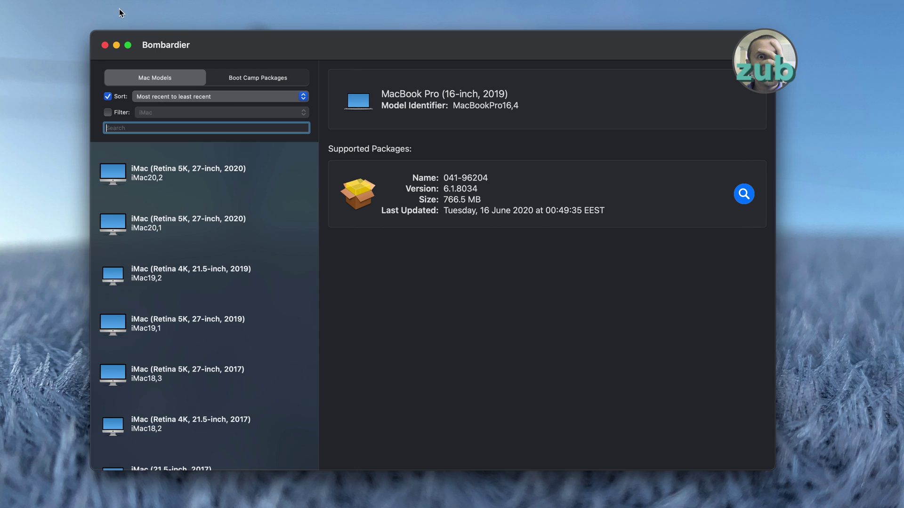
pyautogui.click(38, 2)
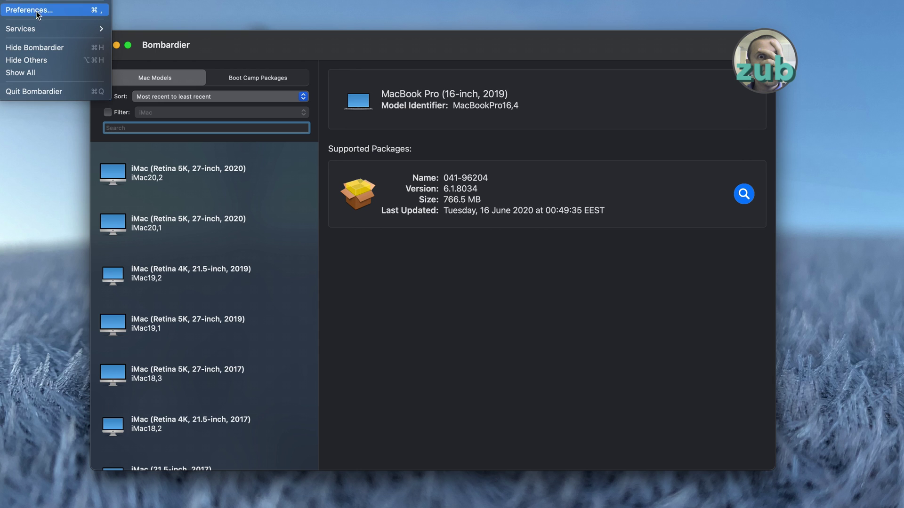
pyautogui.click(39, 11)
pyautogui.moveTo(320, 459); pyautogui.dragTo(435, 242)
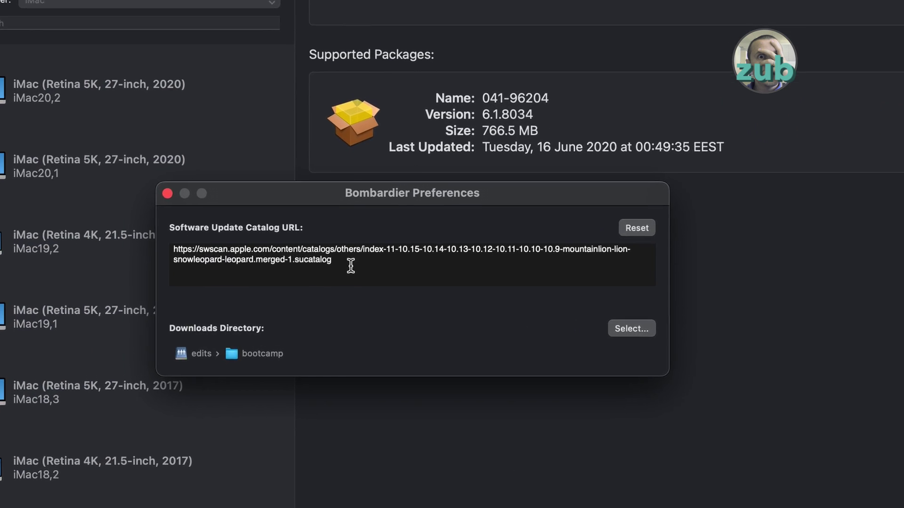
pyautogui.moveTo(356, 285); pyautogui.dragTo(318, 283)
pyautogui.moveTo(271, 228); pyautogui.dragTo(116, 209)
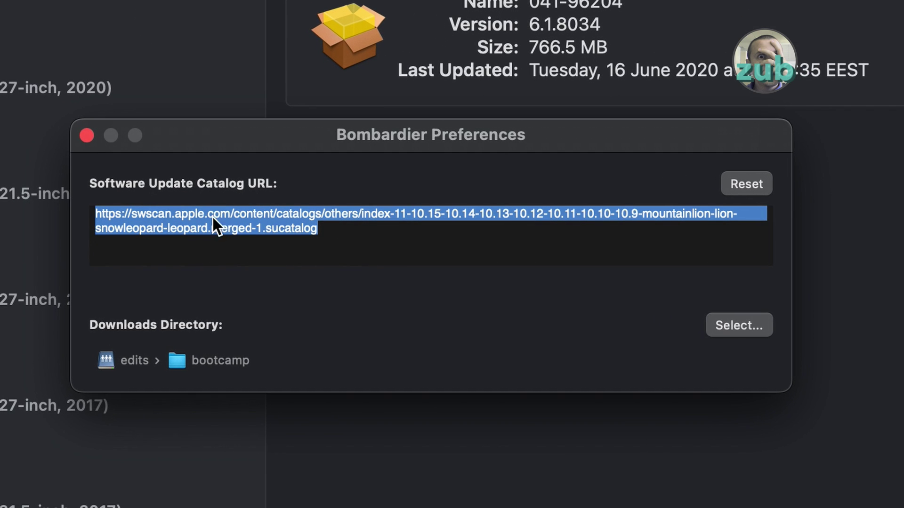
pyautogui.click(366, 253)
pyautogui.moveTo(343, 239); pyautogui.dragTo(55, 216)
pyautogui.click(407, 245)
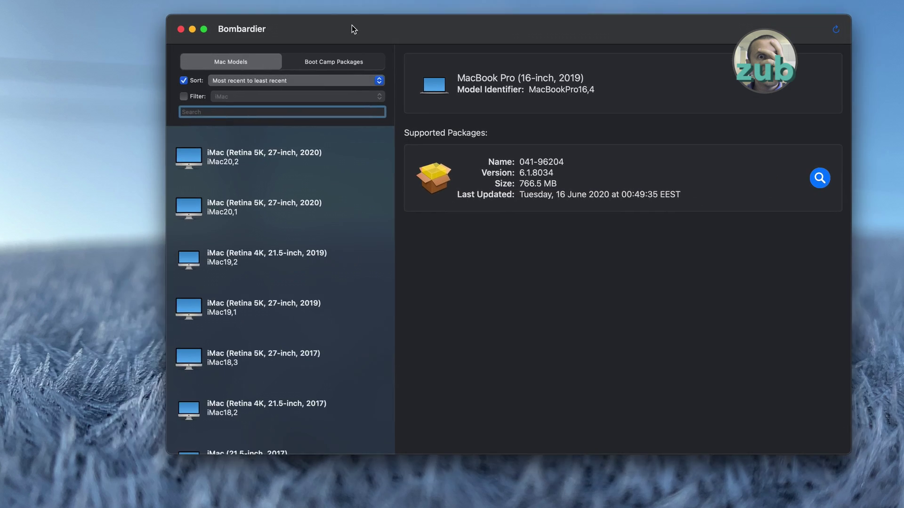
# Move Bombardier left, list Boot Camp packages, and inspect 001-04272's version 6.1.8082
pyautogui.moveTo(354, 29); pyautogui.dragTo(295, 37)
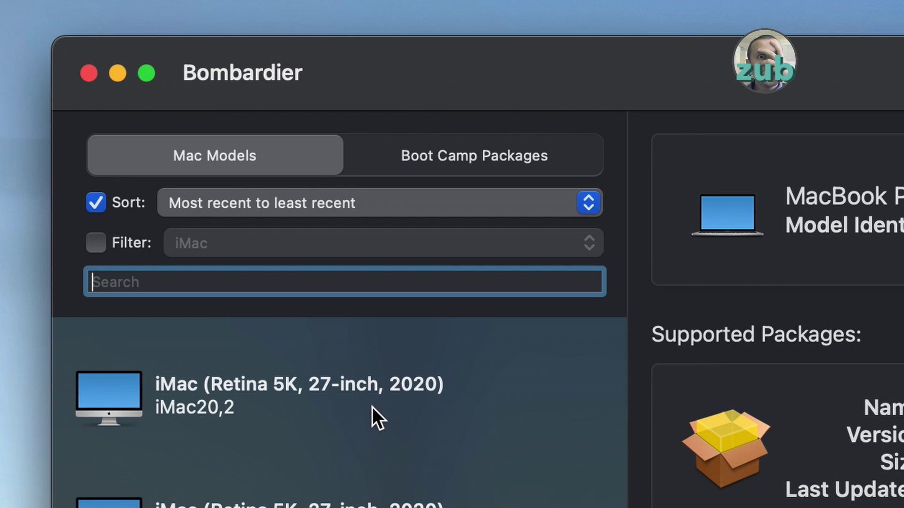
pyautogui.click(489, 158)
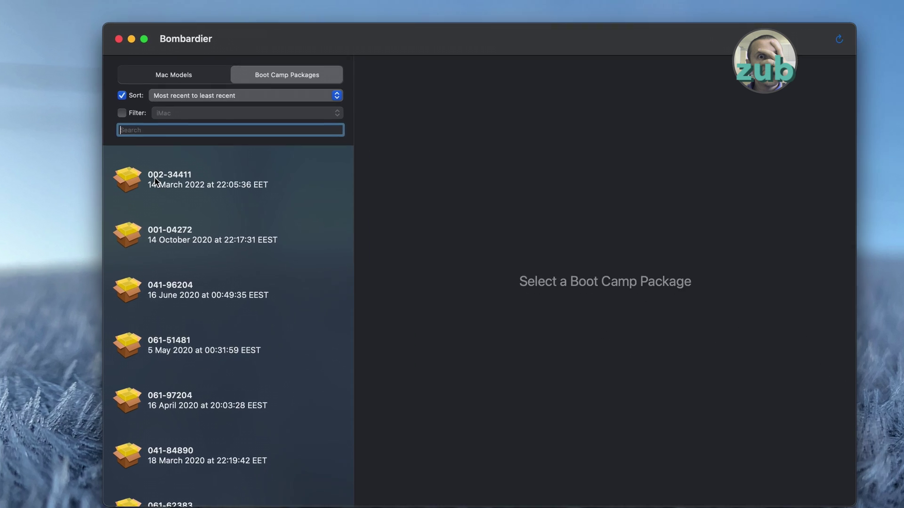
pyautogui.click(177, 389)
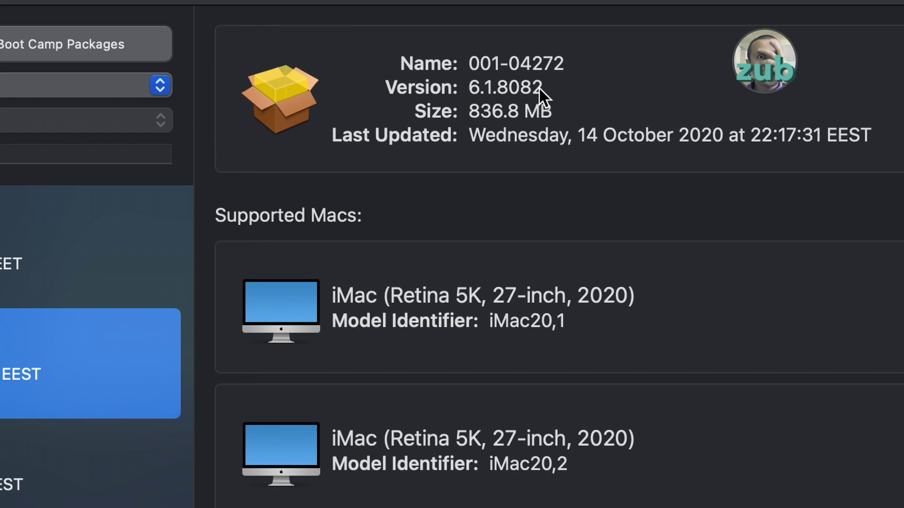
pyautogui.moveTo(459, 88); pyautogui.dragTo(546, 90)
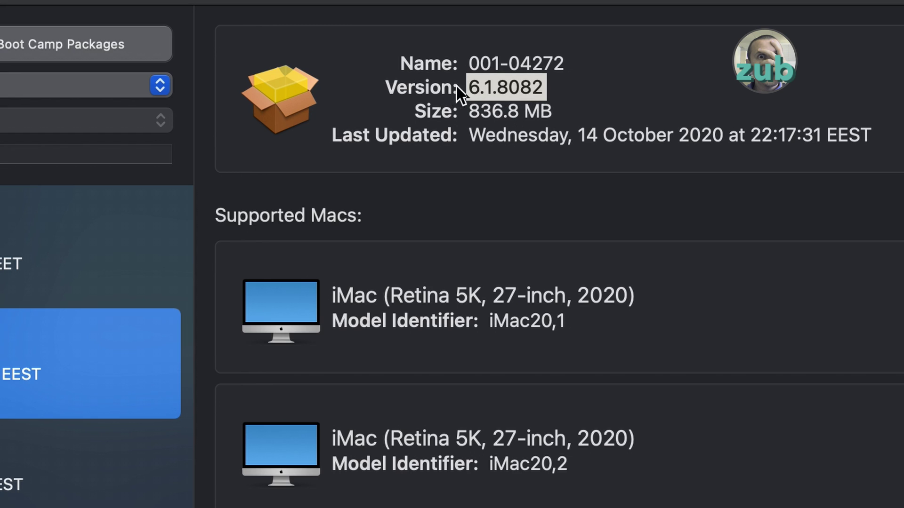
pyautogui.click(489, 269)
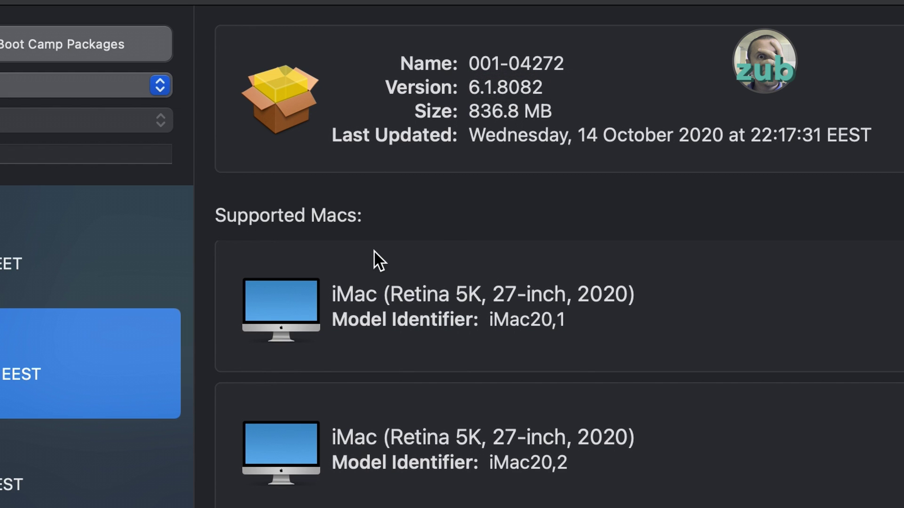
# Inspect packages 061-97204 and 041-84890, ending on 061-62383
pyautogui.click(126, 425)
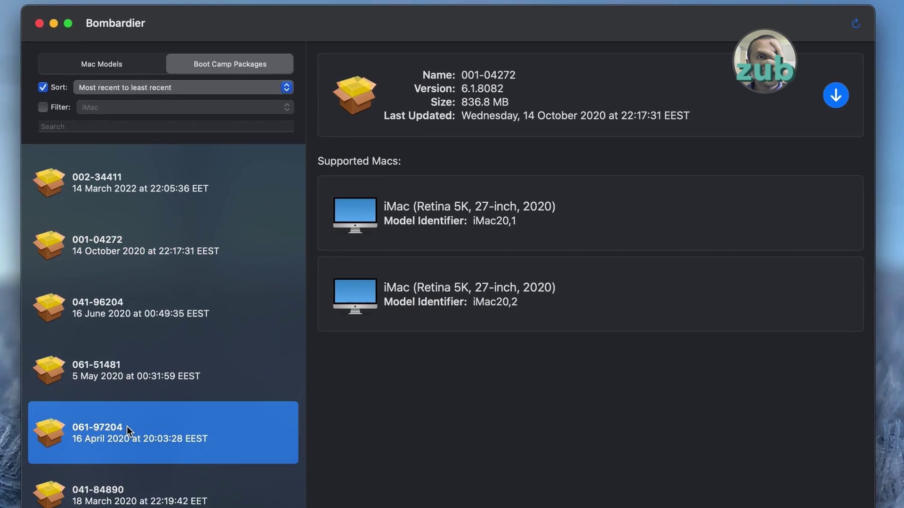
pyautogui.scroll(-1, 221, 346)
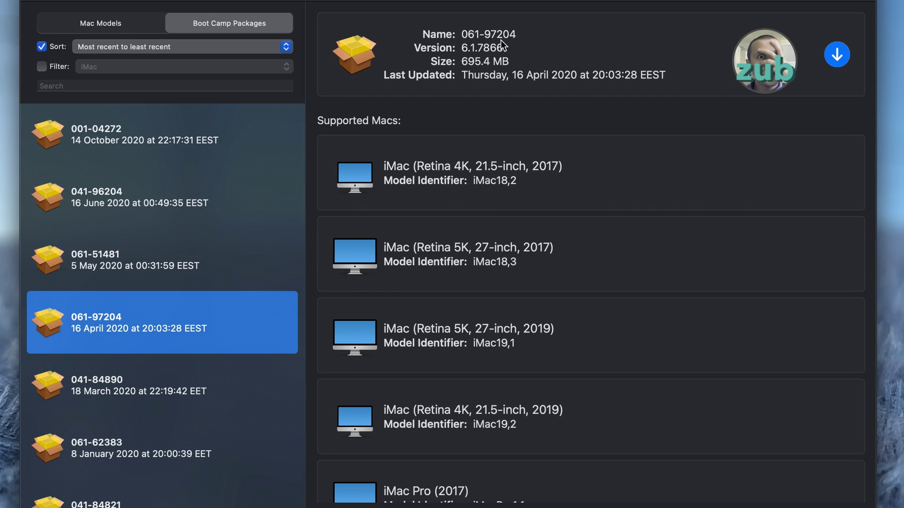
pyautogui.moveTo(462, 55); pyautogui.dragTo(474, 54)
pyautogui.click(474, 54)
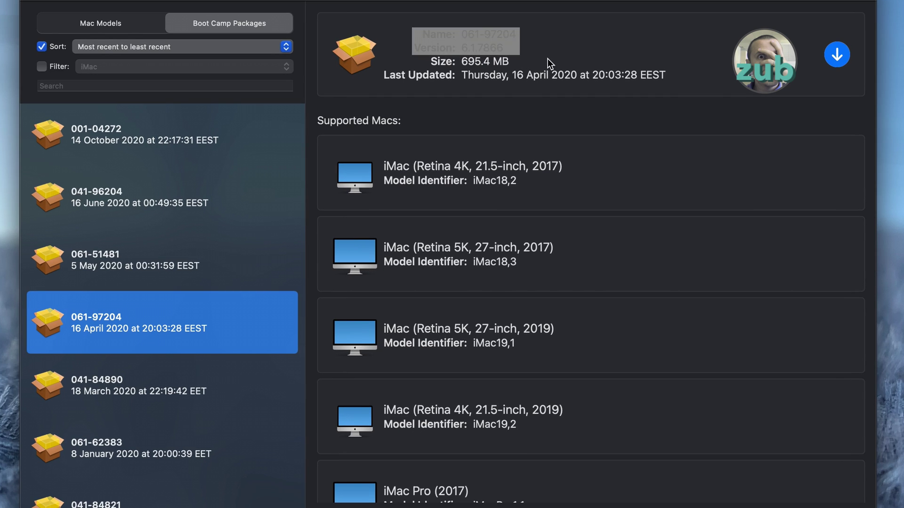
pyautogui.scroll(-2, 634, 362)
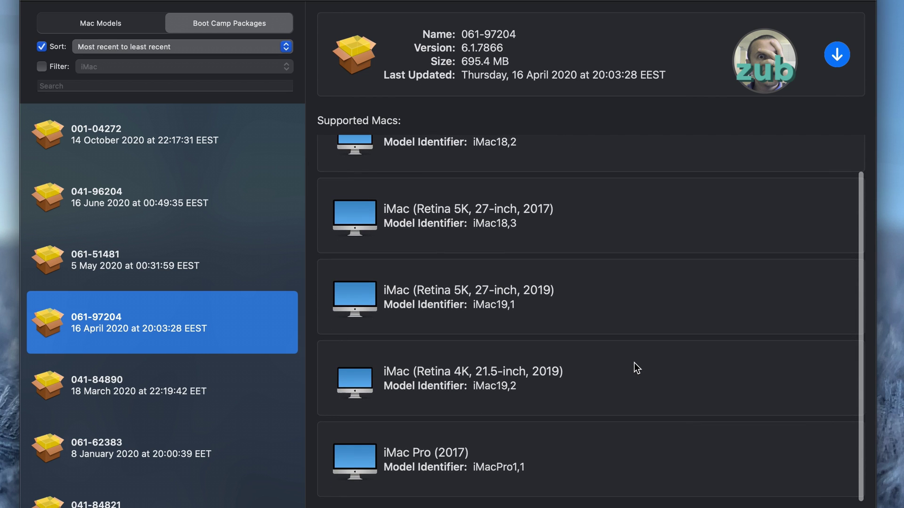
pyautogui.scroll(2, 634, 363)
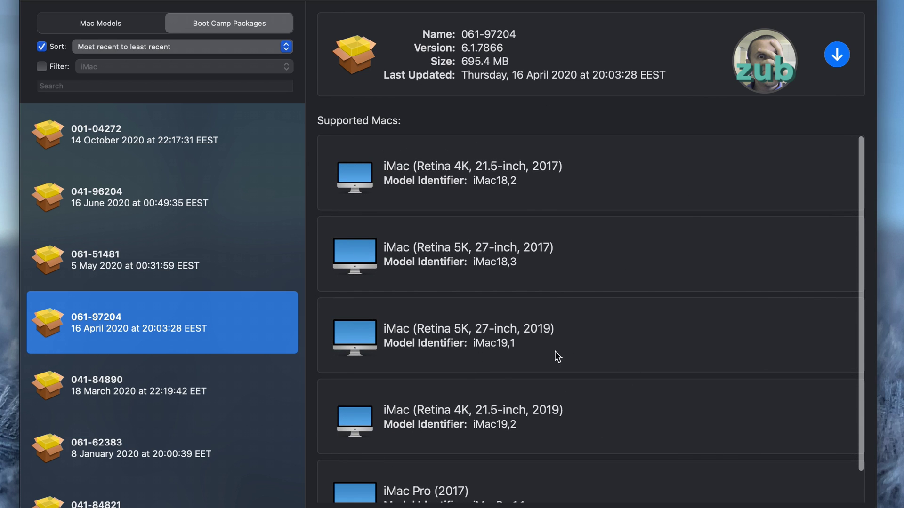
pyautogui.scroll(-2, 569, 359)
pyautogui.click(186, 398)
pyautogui.click(216, 424)
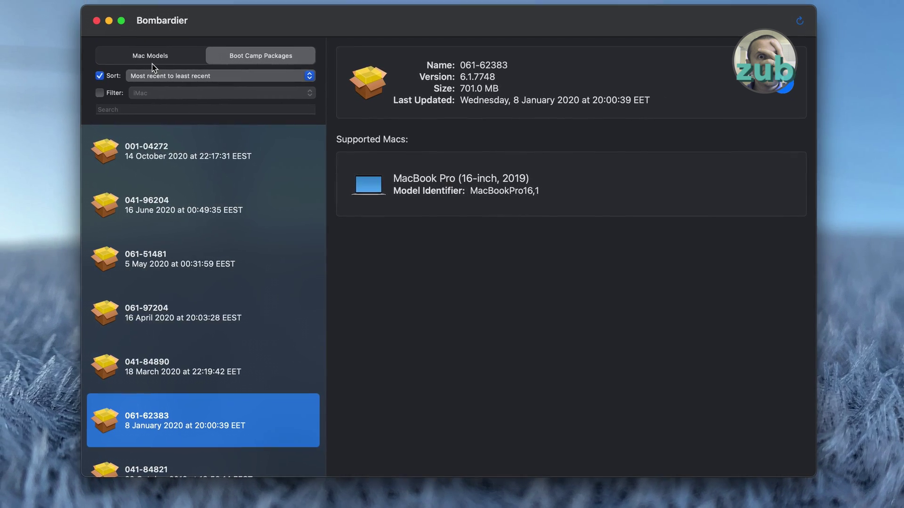
# Search Mac models for 'MacBookPro6' and show packages for the MacBook Pro (15-inch, Mid 2010)
pyautogui.click(146, 55)
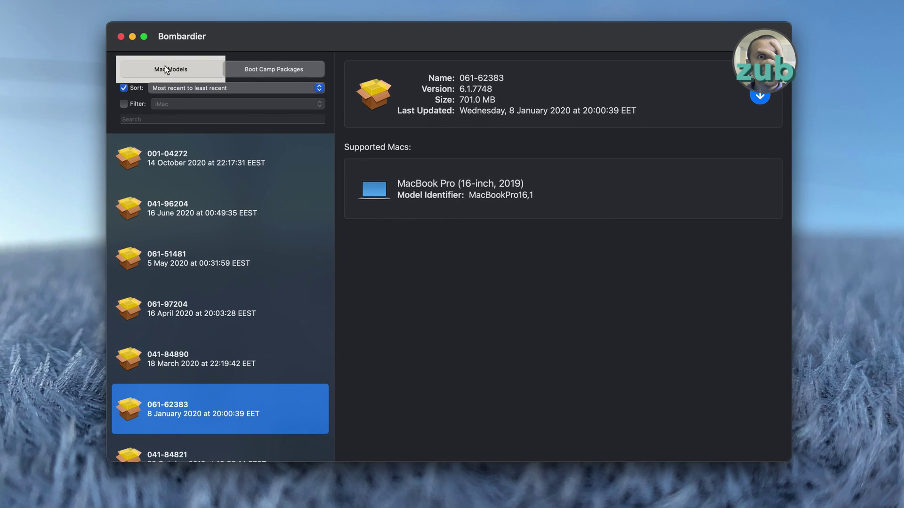
pyautogui.click(177, 119)
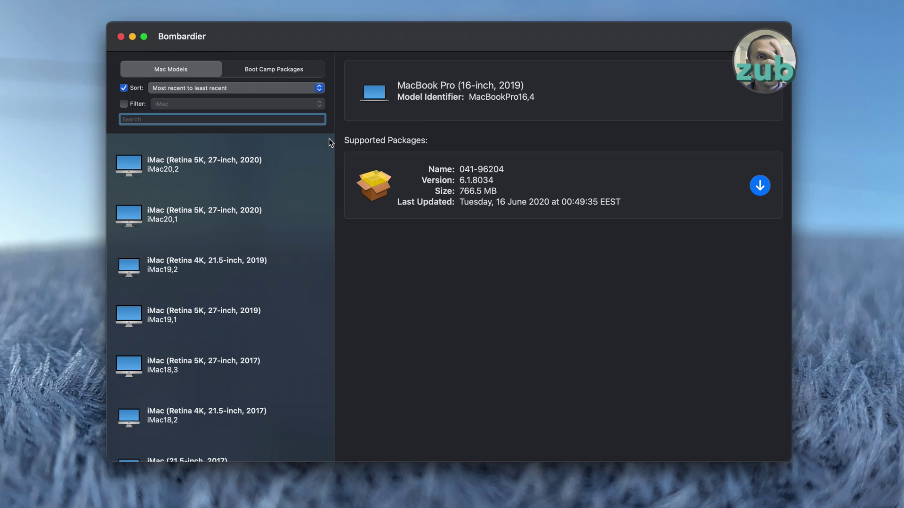
pyautogui.scroll(-20, 202, 245)
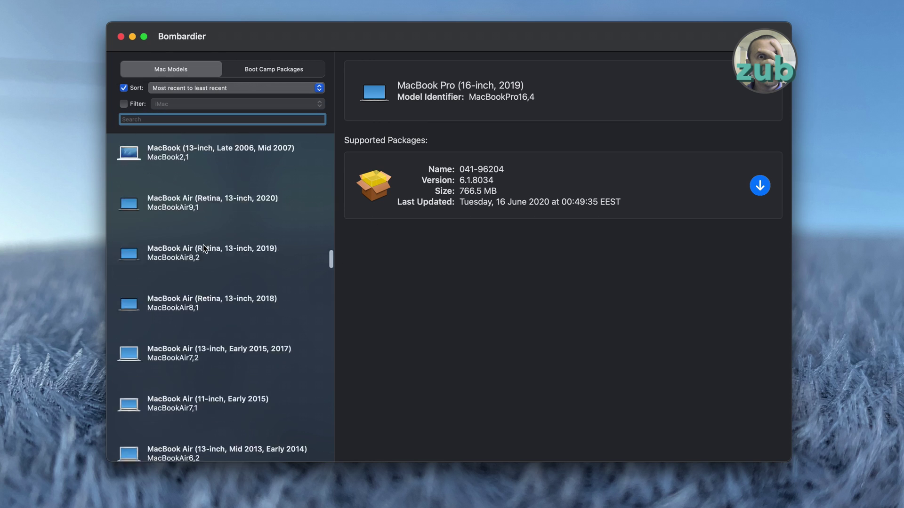
pyautogui.scroll(20, 205, 244)
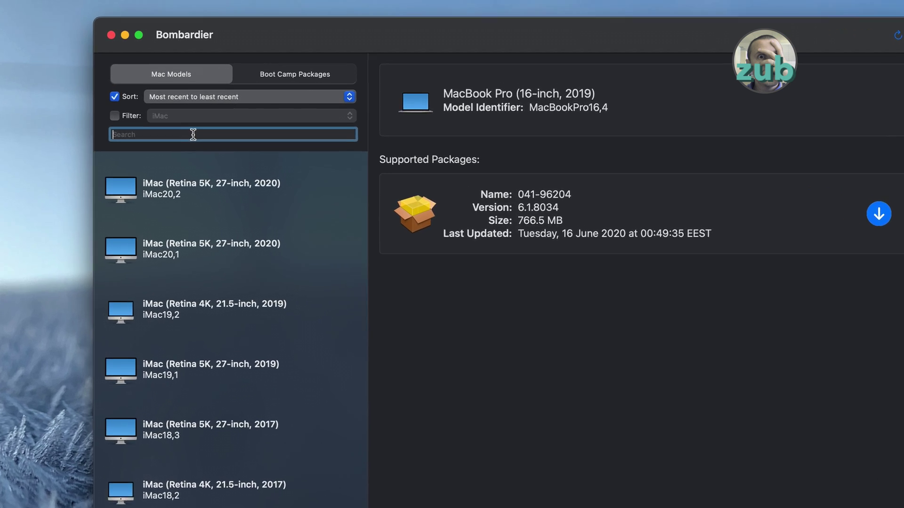
pyautogui.write('MacBoo')
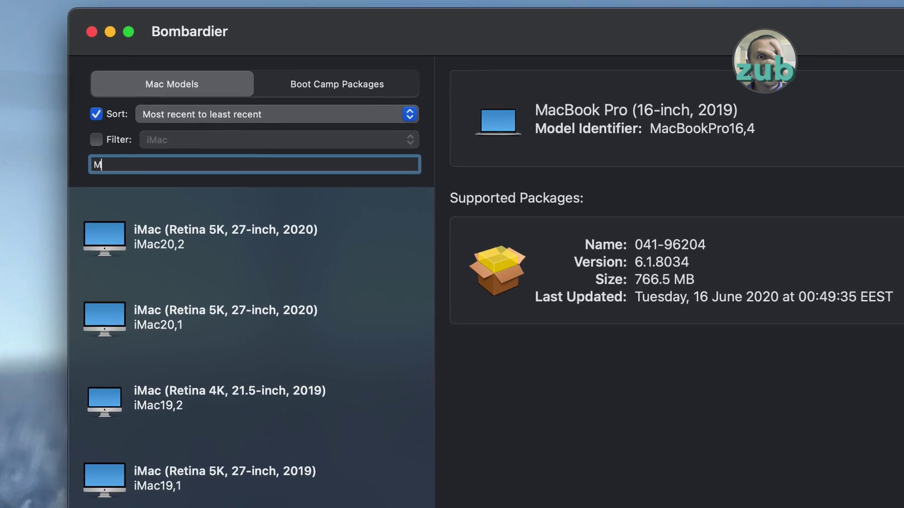
pyautogui.write('kPr')
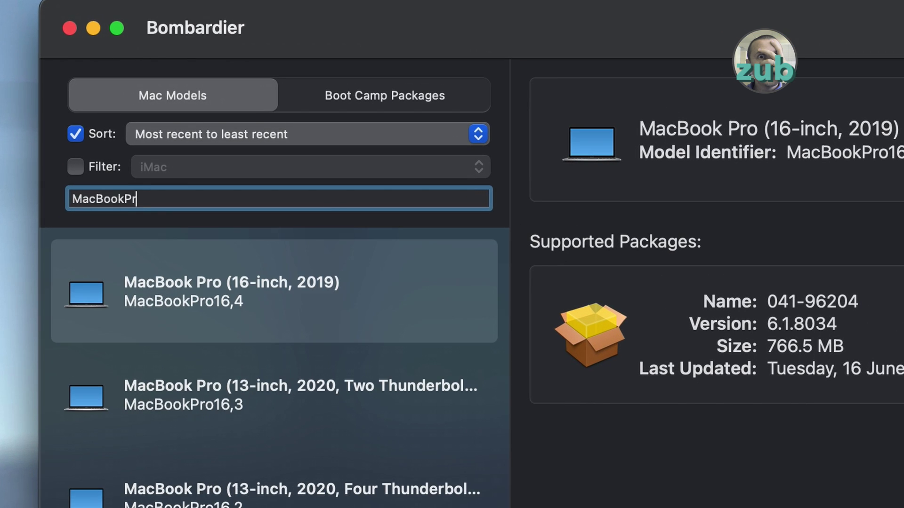
pyautogui.write('o6')
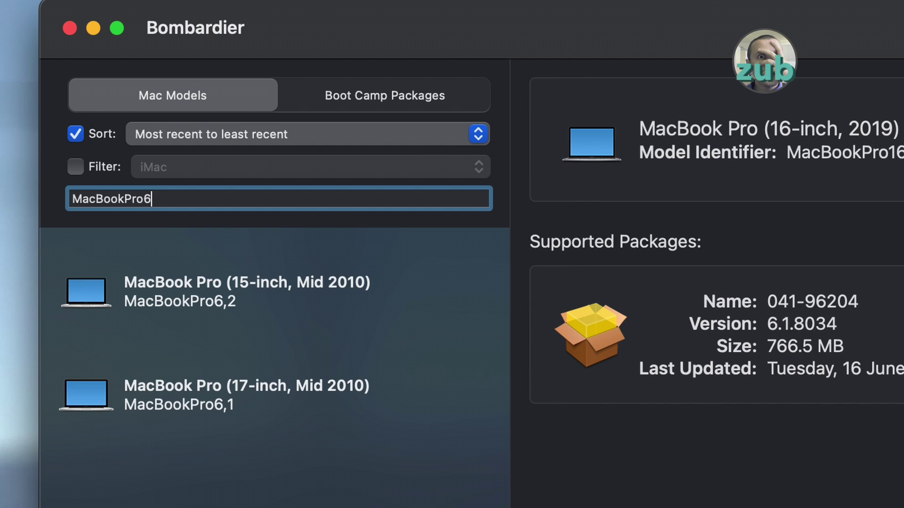
pyautogui.click(240, 299)
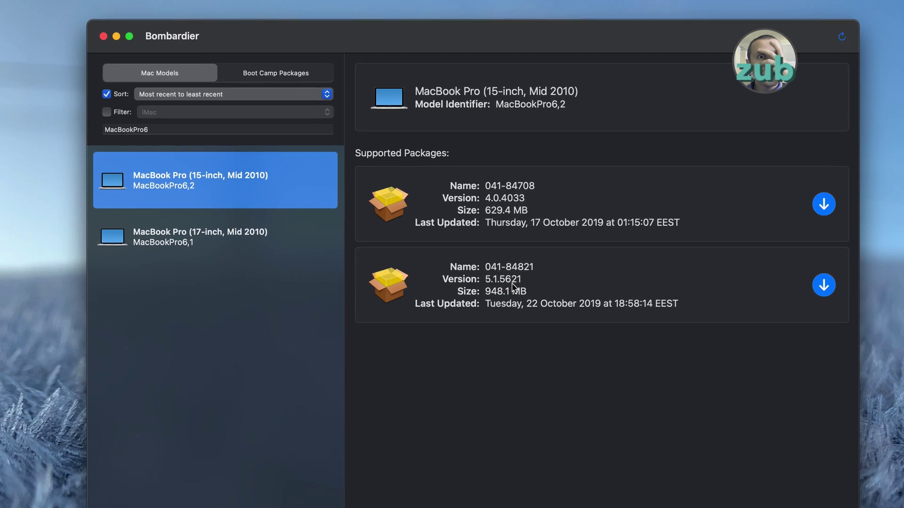
# Widen the search to 'MacBookPro' and select the MacBook Pro (16-inch, 2019)
pyautogui.click(185, 130)
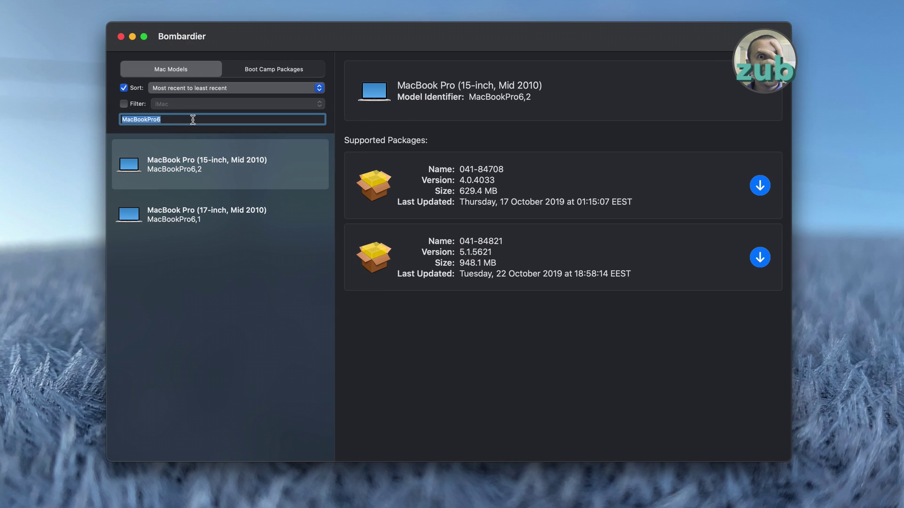
pyautogui.press('Right')
pyautogui.press('BackSpace')
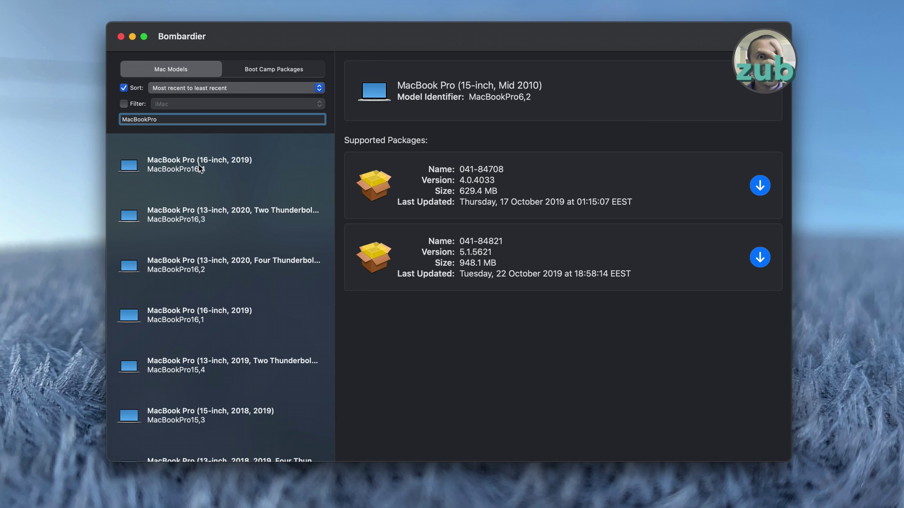
pyautogui.click(218, 170)
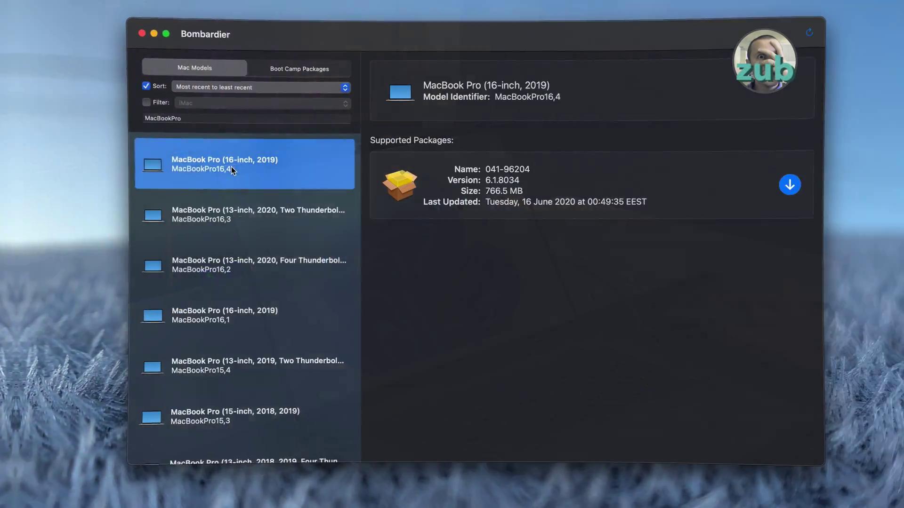
# Download the MacBook Pro (16-inch, 2019) Boot Camp package 041-96204 as 041-96204.dmg
pyautogui.click(196, 214)
pyautogui.click(198, 169)
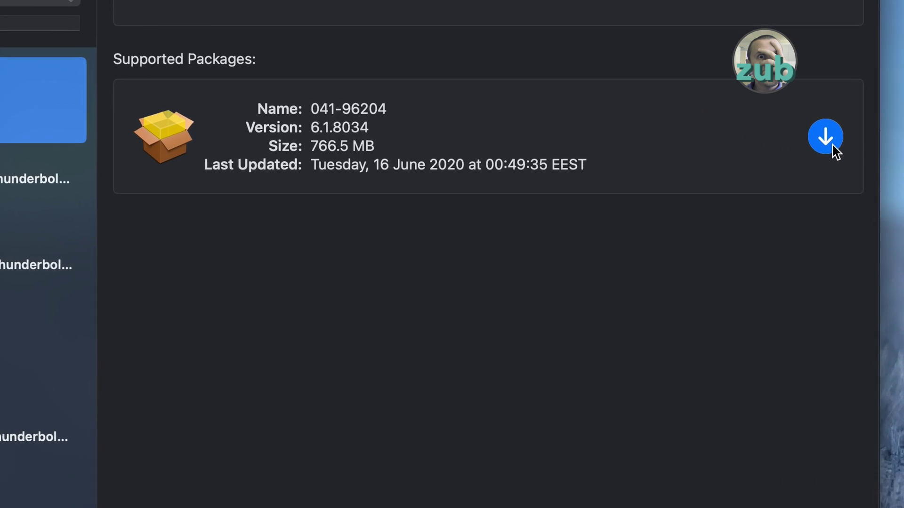
pyautogui.click(831, 145)
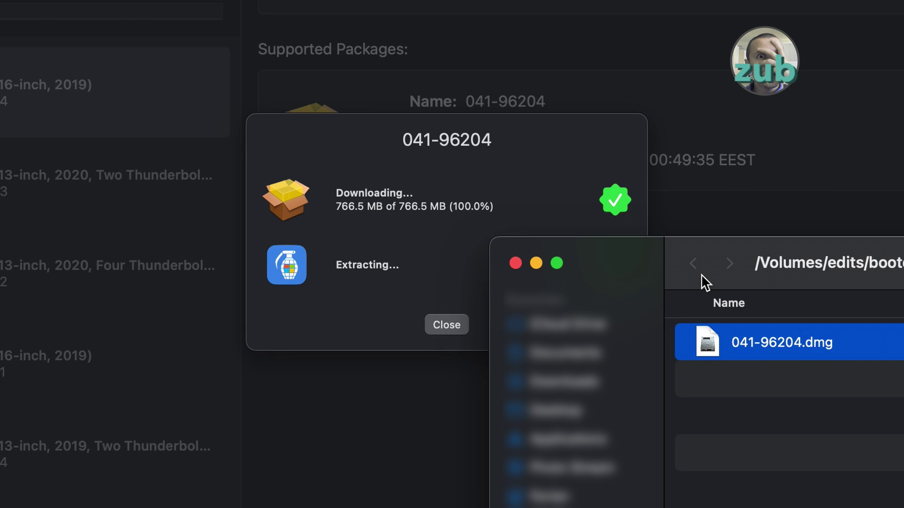
# Enlarge Finder, mount 041-96204.dmg, and move the Boot Camp volume window up and left
pyautogui.doubleClick(702, 274)
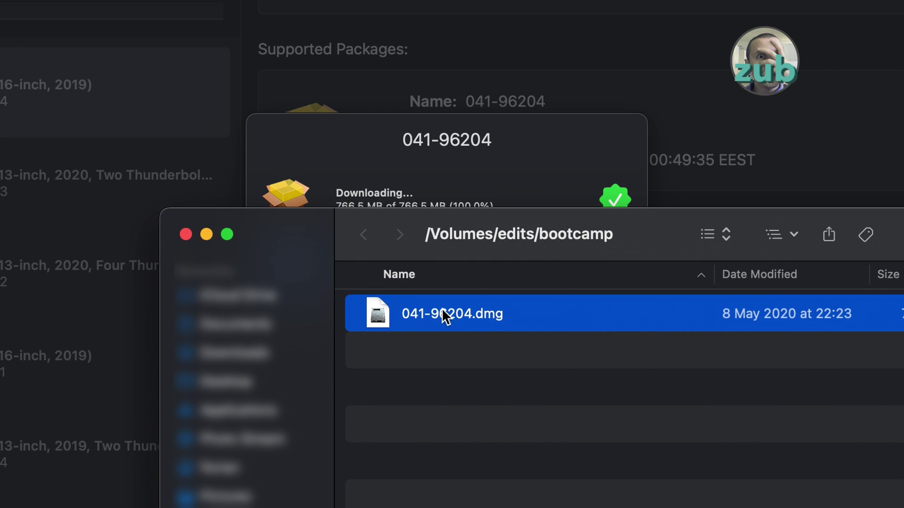
pyautogui.doubleClick(483, 317)
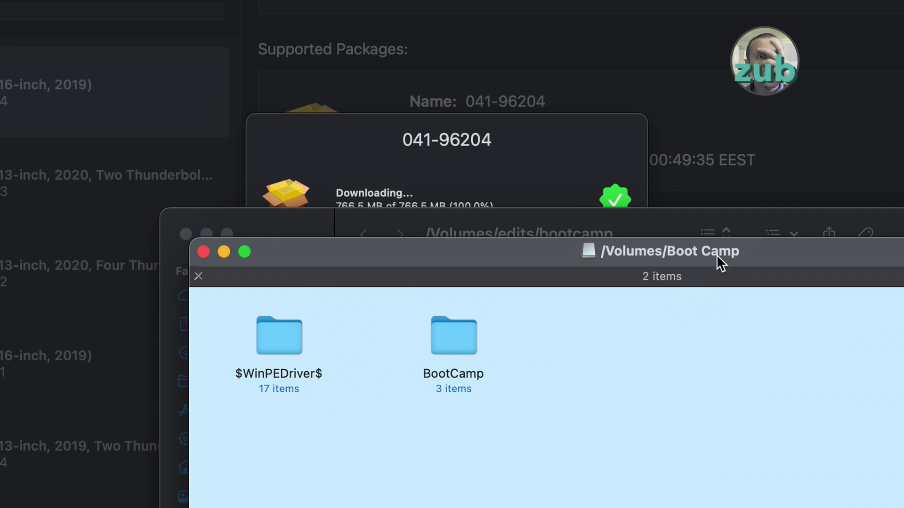
pyautogui.moveTo(717, 255); pyautogui.dragTo(645, 127)
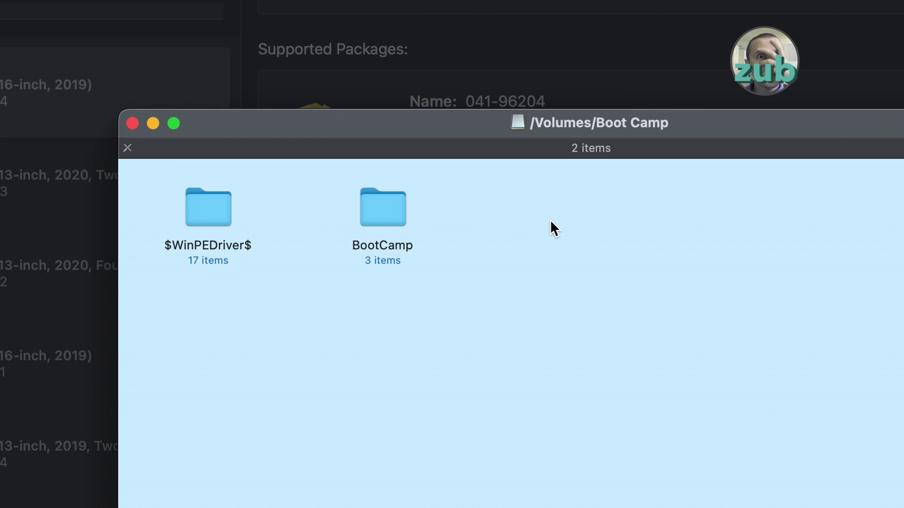
# Open the BootCamp folder and preview BootCamp.xml, noting ProductVersion 6.1.8034
pyautogui.doubleClick(374, 201)
pyautogui.click(281, 235)
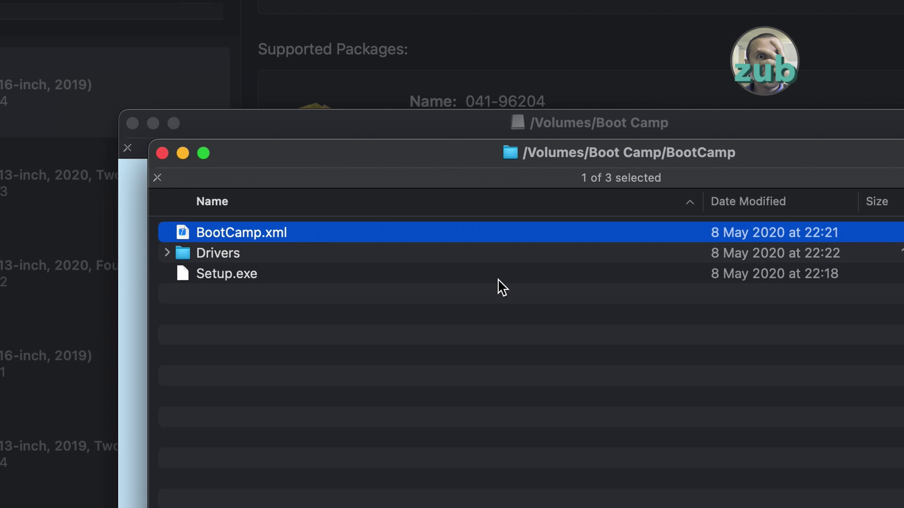
pyautogui.press('super+o')
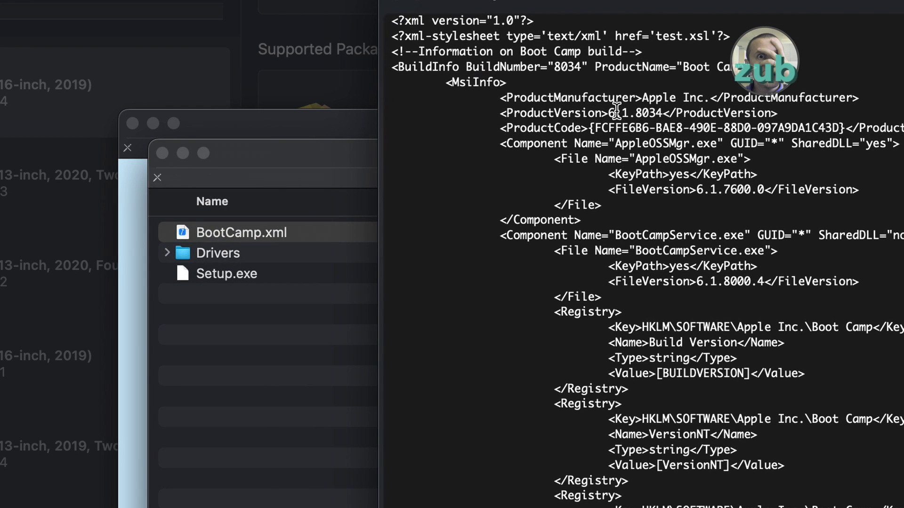
pyautogui.moveTo(608, 113); pyautogui.dragTo(665, 109)
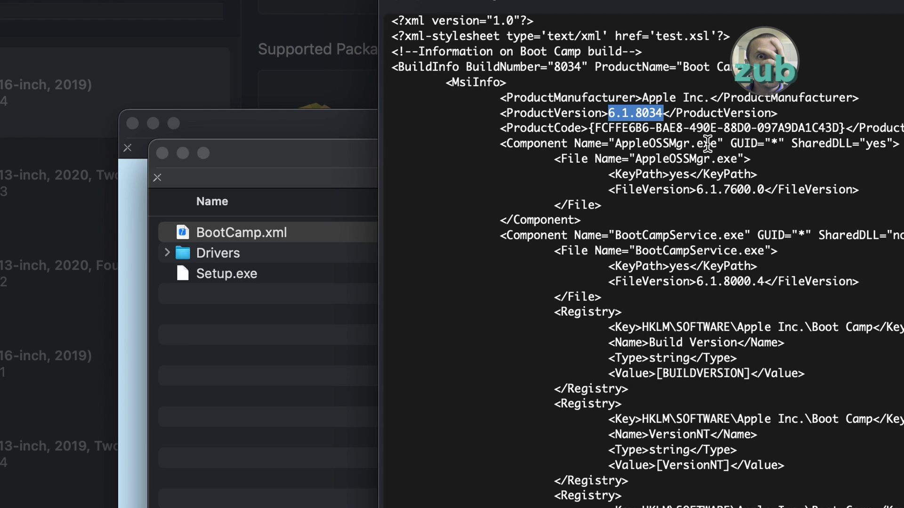
pyautogui.press('super+w')
# Expand Drivers and its Intel, Broadcom, Asix, Apple and AMD vendor folders
pyautogui.click(175, 254)
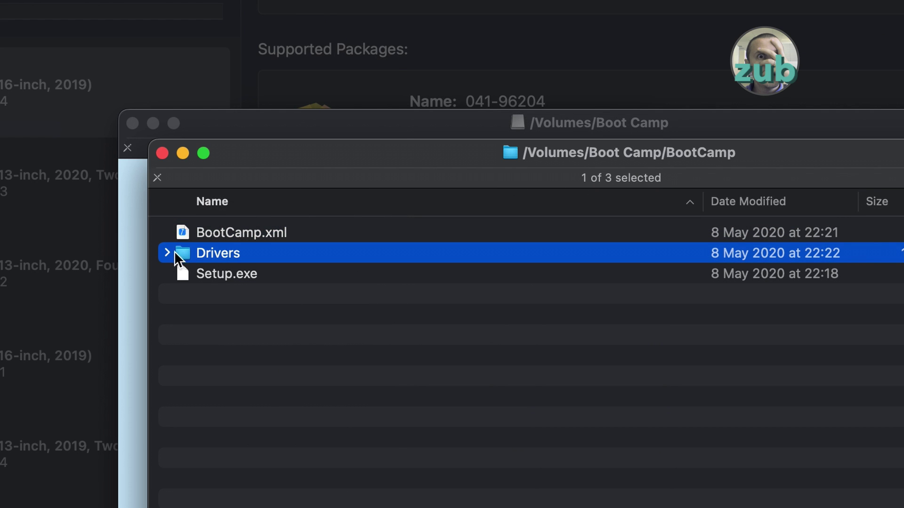
pyautogui.click(166, 253)
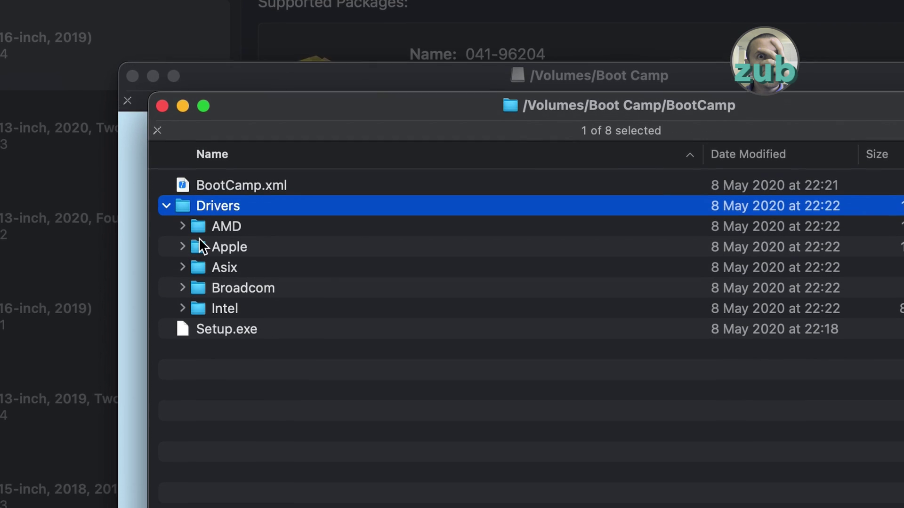
pyautogui.click(182, 267)
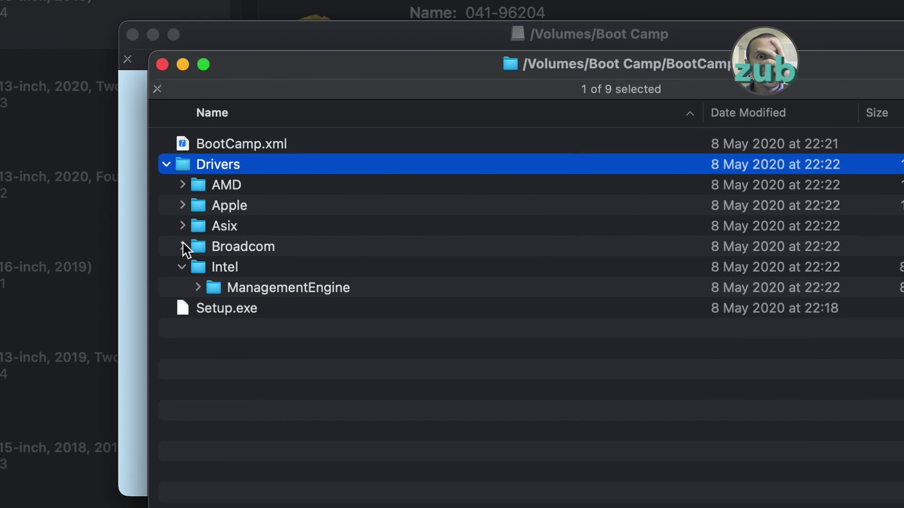
pyautogui.click(182, 245)
pyautogui.click(182, 226)
pyautogui.click(182, 205)
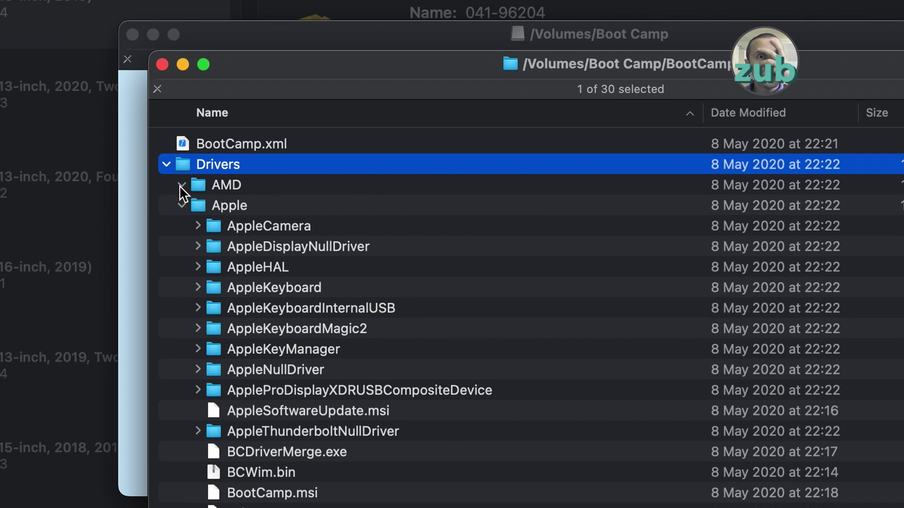
pyautogui.click(182, 185)
# Collapse the AMD, Apple, Asix and Broadcom folders and then Drivers
pyautogui.click(183, 185)
pyautogui.click(182, 206)
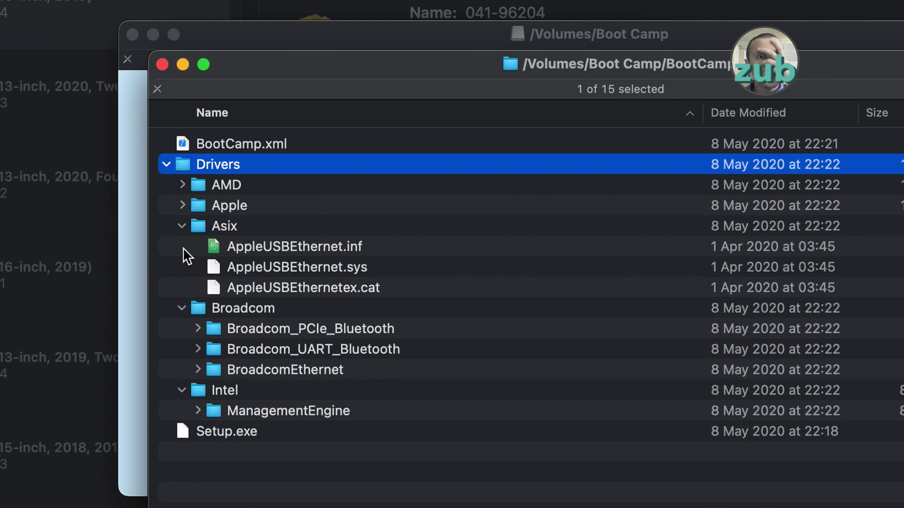
pyautogui.click(182, 226)
pyautogui.click(182, 246)
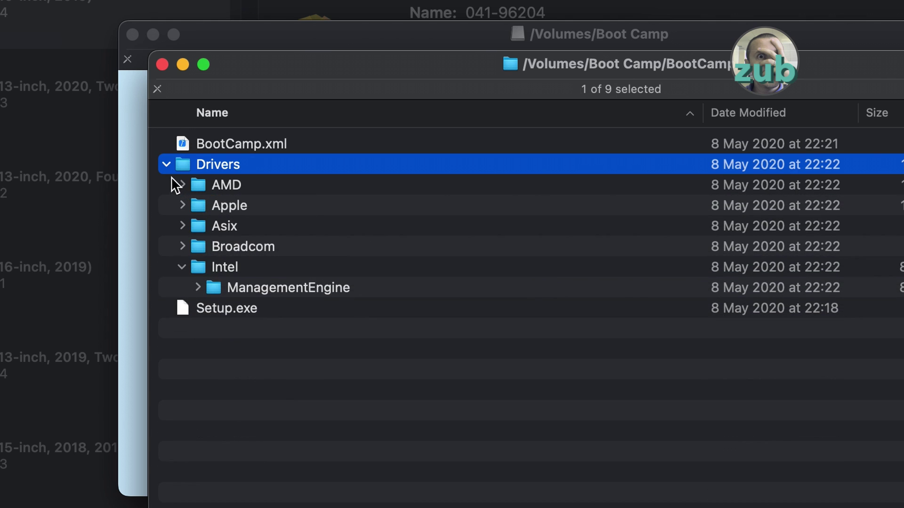
pyautogui.click(167, 165)
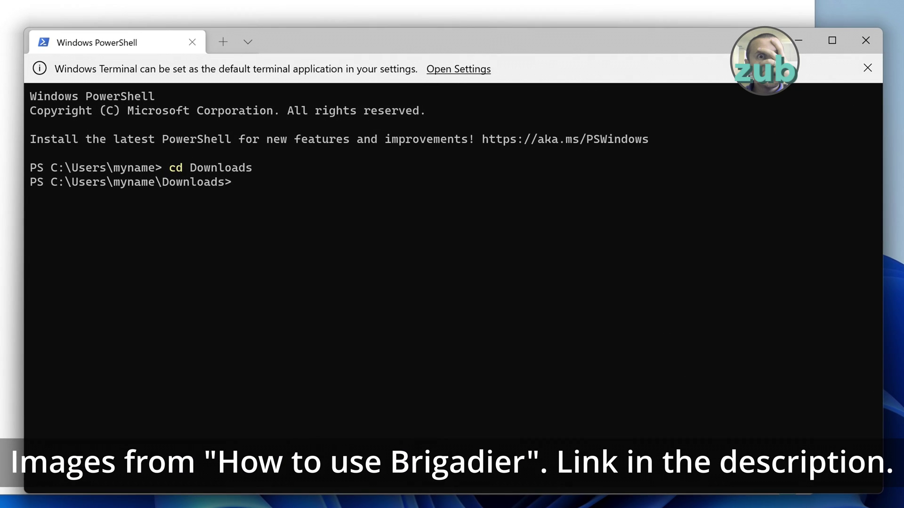
# Change into the brigadier-0.2.4 folder, clear the screen and list its contents with dir
pyautogui.write('cd .\\bri')
pyautogui.press('Tab')
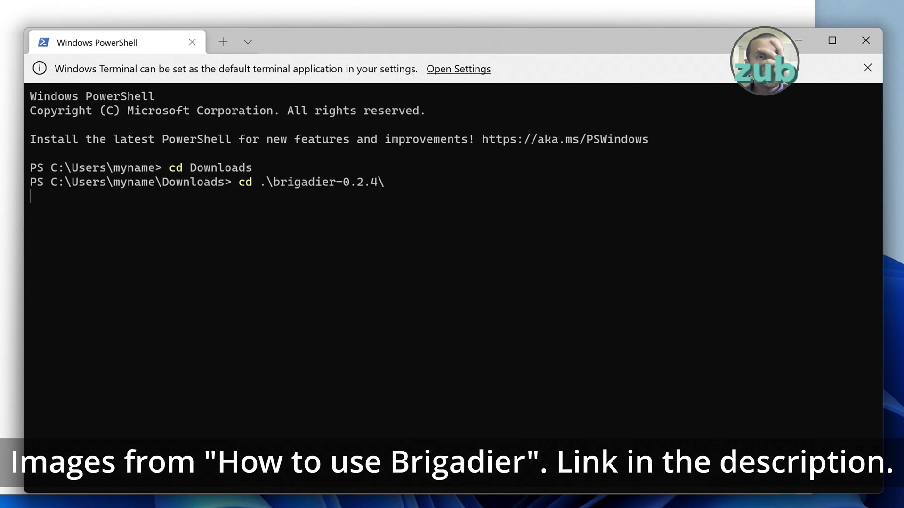
pyautogui.hotkey('ctrl', 'l')
pyautogui.write('dir')
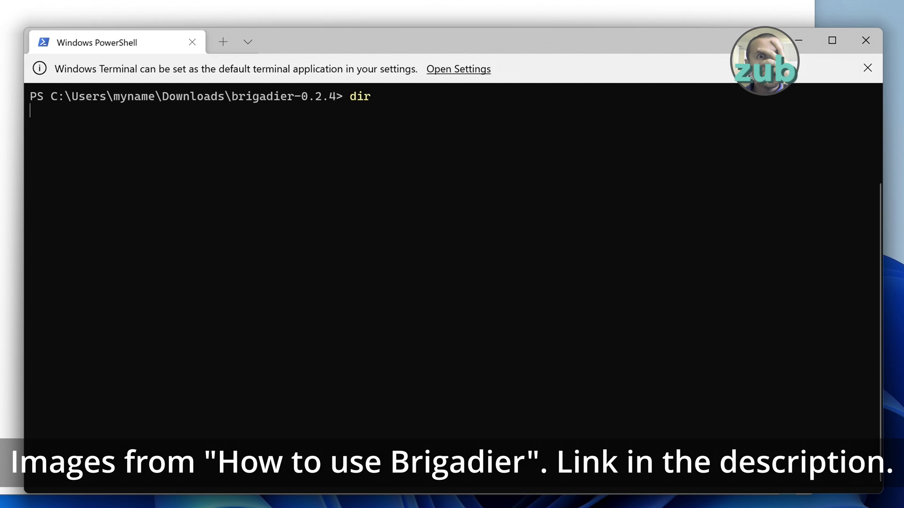
pyautogui.press('Return')
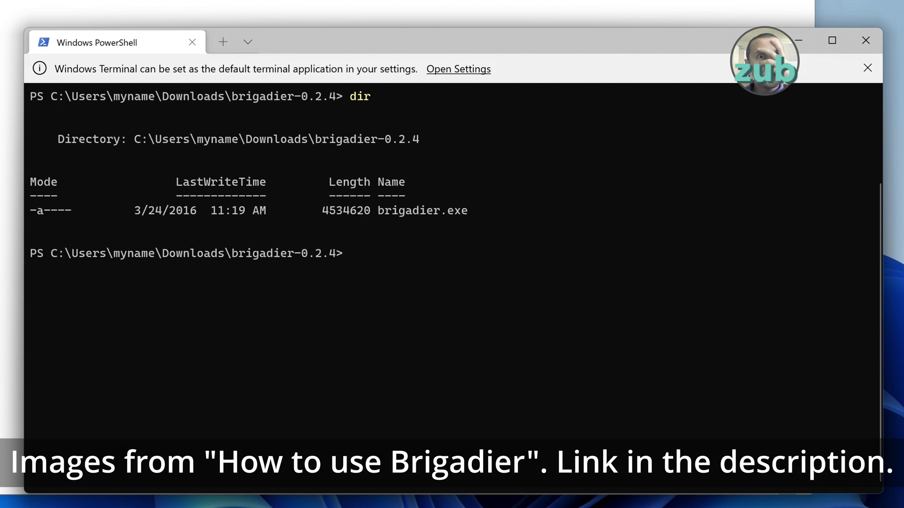
# Enter the brigadier.exe command with the --h help flag
pyautogui.write('./b')
pyautogui.press('Tab')
pyautogui.write('--h')
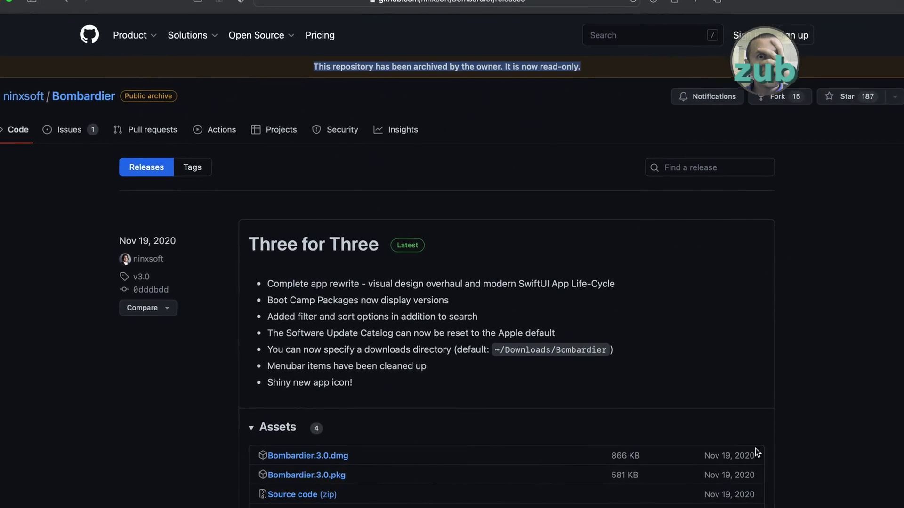
# Mark the v3.0 dmg asset's release date, then open Mactracker details for MacBook Pro (13-inch, M1, 2020)
pyautogui.moveTo(755, 455); pyautogui.dragTo(688, 445)
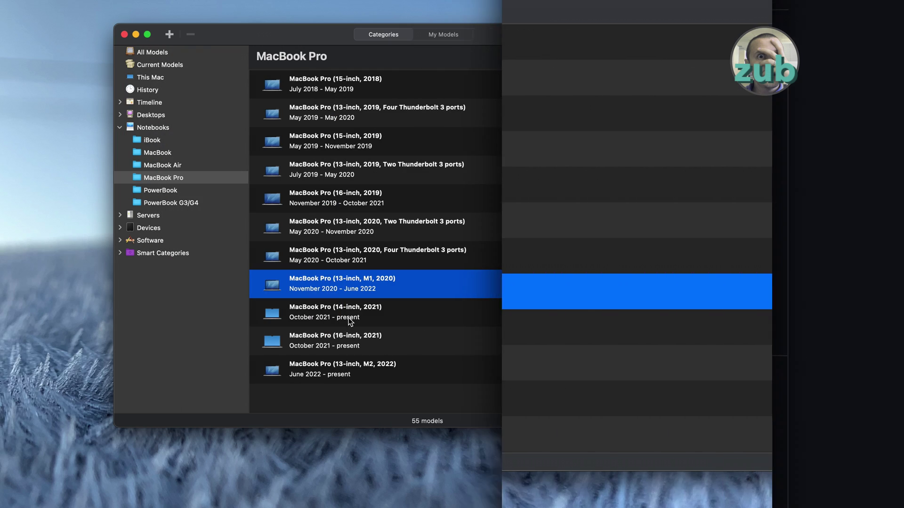
pyautogui.click(341, 318)
pyautogui.doubleClick(377, 287)
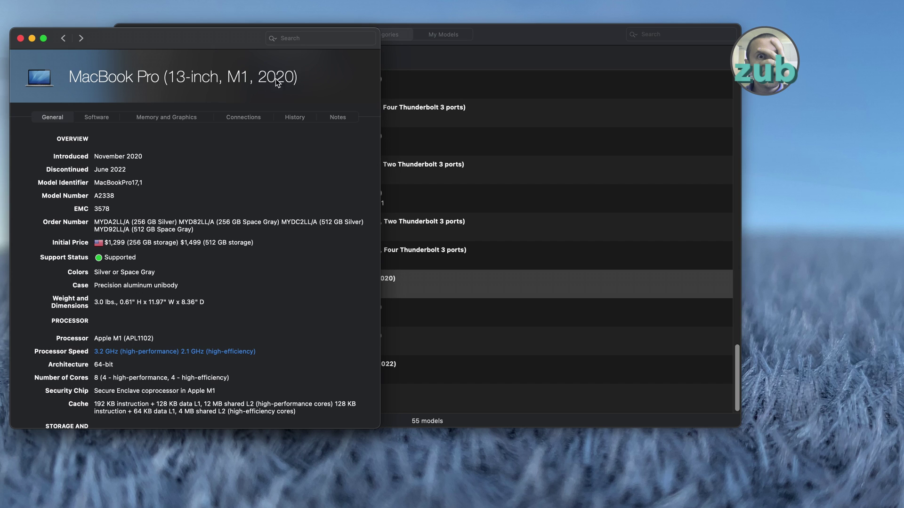
# Close the MacBook Pro M1 details and browse the 2021 and 2022 MacBook Pro models
pyautogui.click(21, 38)
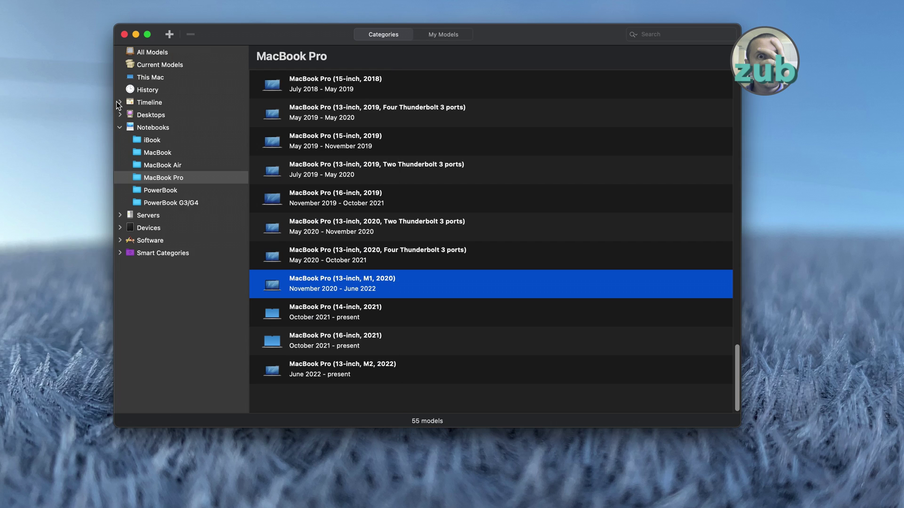
pyautogui.click(375, 318)
pyautogui.click(378, 341)
pyautogui.click(376, 372)
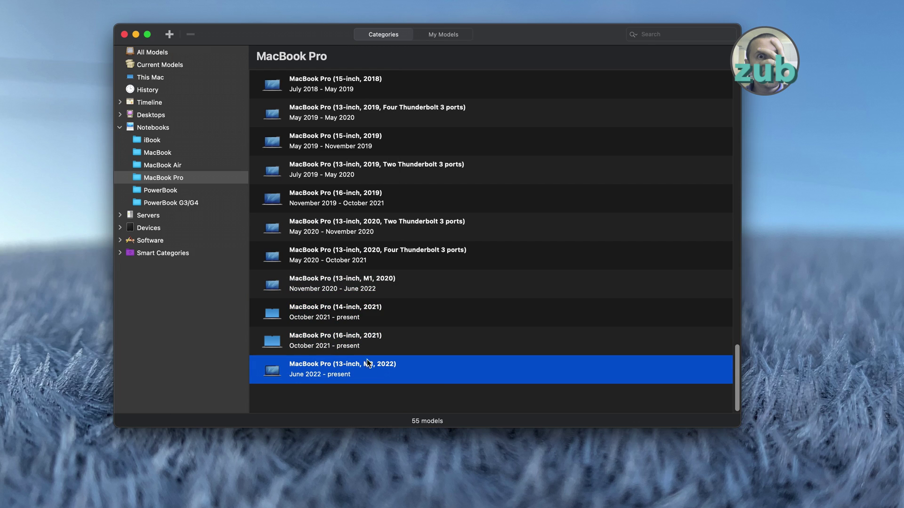
# Look through the MacBook Air models (Retina 2020, M1 2020, M2 2022), then the MacBook list
pyautogui.click(182, 165)
pyautogui.scroll(-5, 432, 330)
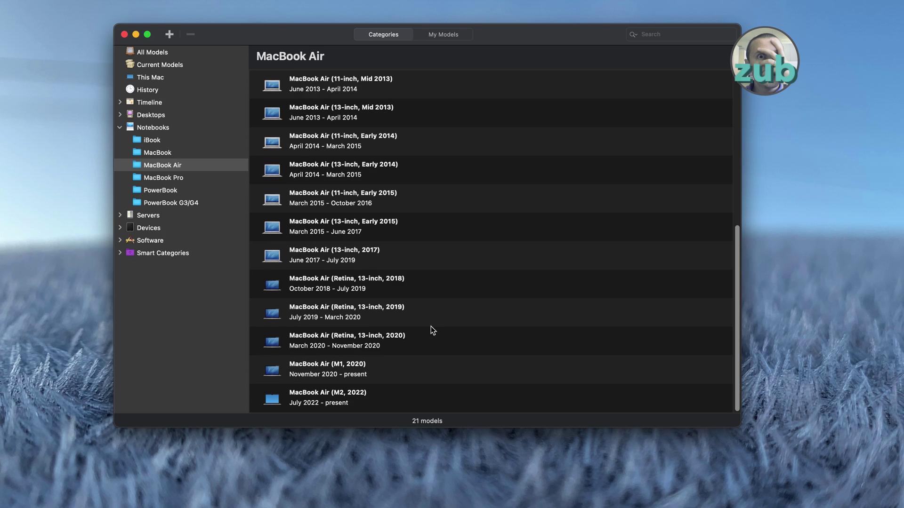
pyautogui.click(403, 339)
pyautogui.click(373, 372)
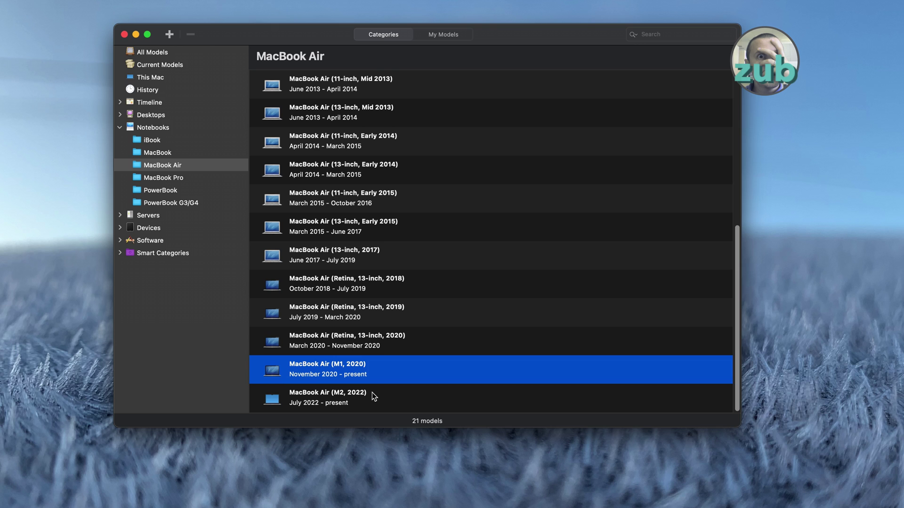
pyautogui.click(344, 392)
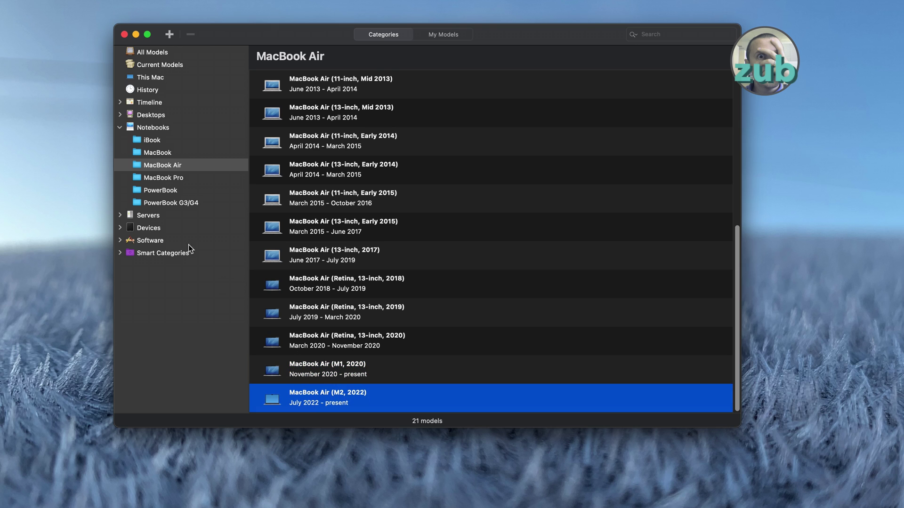
pyautogui.click(165, 153)
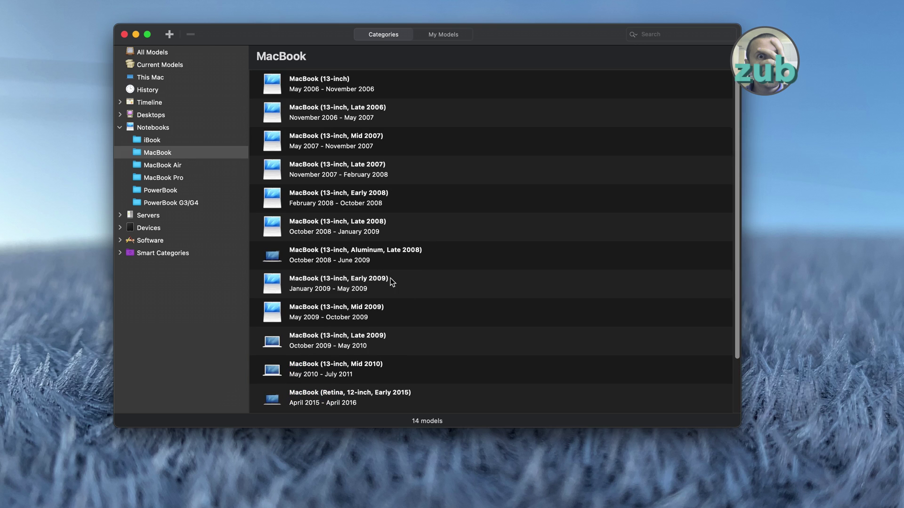
pyautogui.scroll(-2, 429, 344)
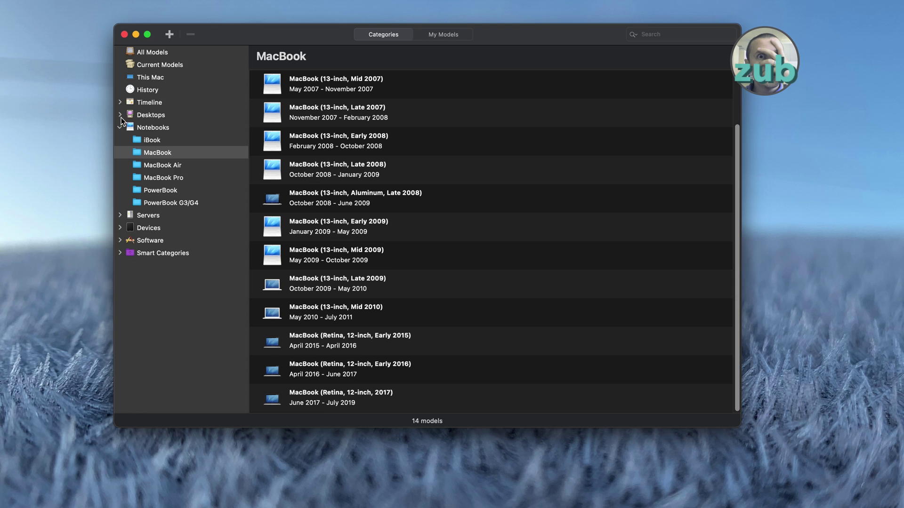
# Under Desktops > Mac mini, open the Mac mini (2018) details and highlight its maximum processor speeds
pyautogui.click(121, 116)
pyautogui.click(162, 178)
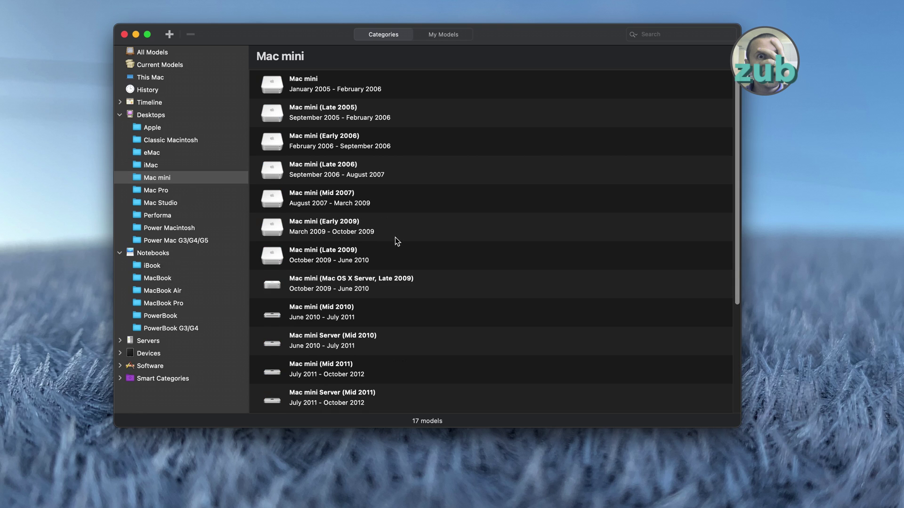
pyautogui.scroll(-5, 398, 269)
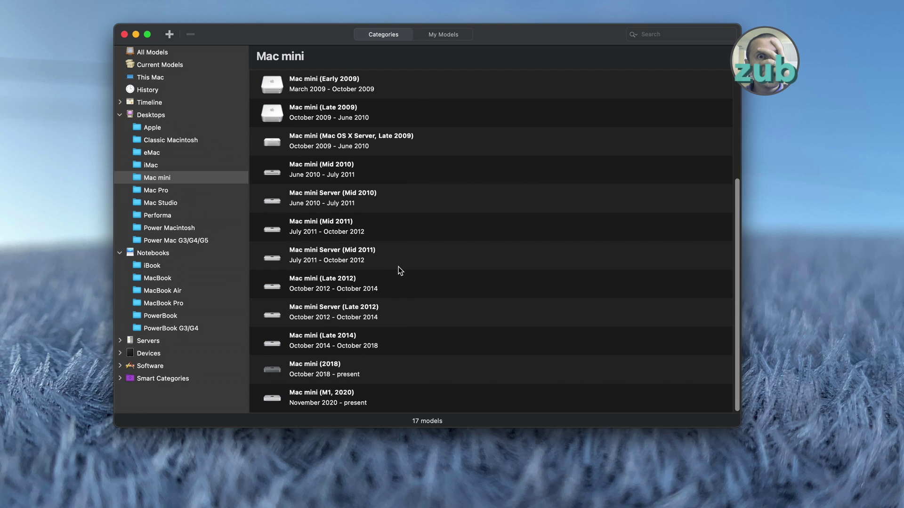
pyautogui.click(368, 378)
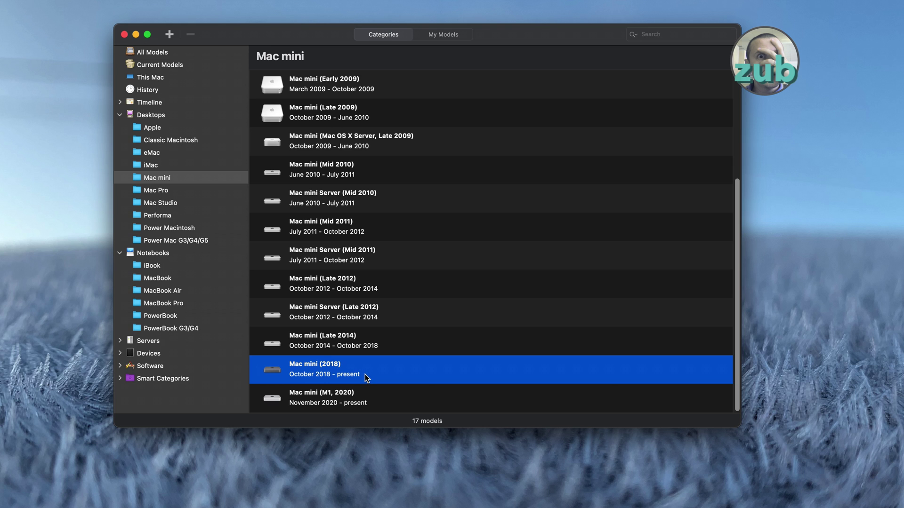
pyautogui.doubleClick(365, 374)
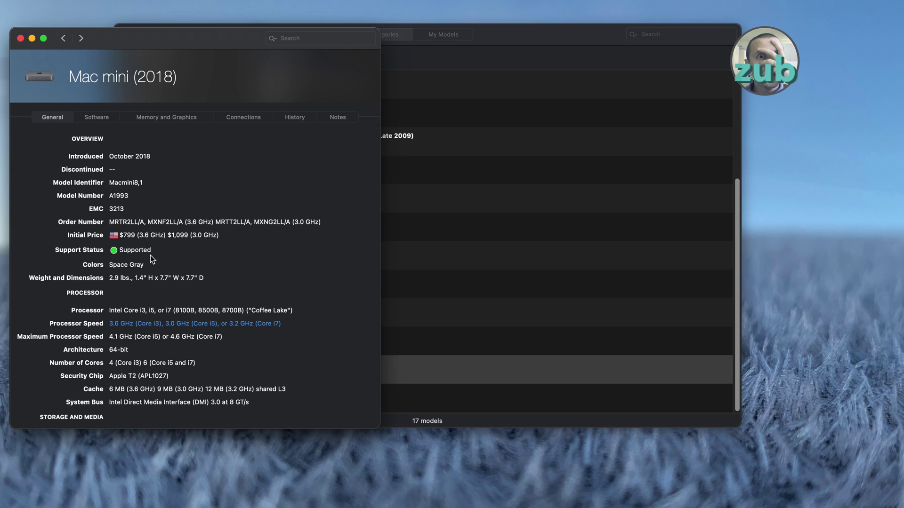
pyautogui.moveTo(214, 336); pyautogui.dragTo(125, 336)
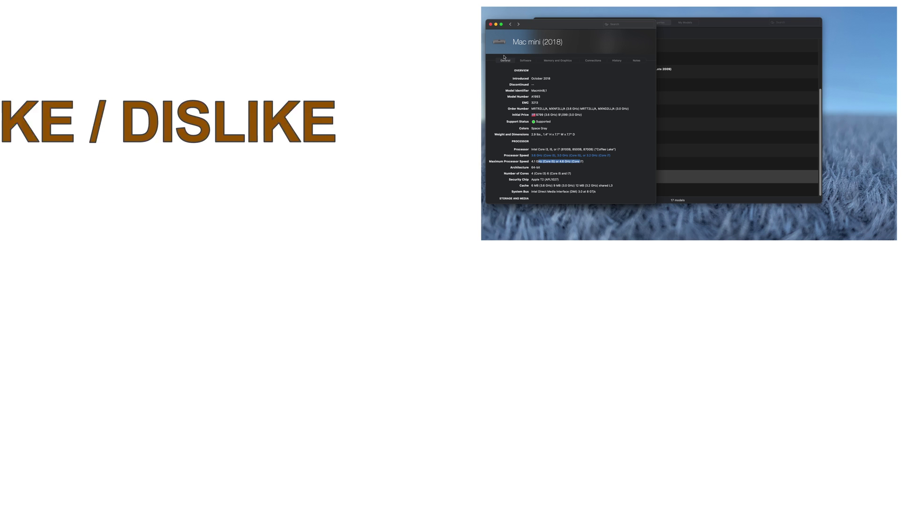
# Close the Mac mini (2018) details and open the Mac mini (M1, 2020) entry
pyautogui.click(490, 24)
pyautogui.doubleClick(654, 191)
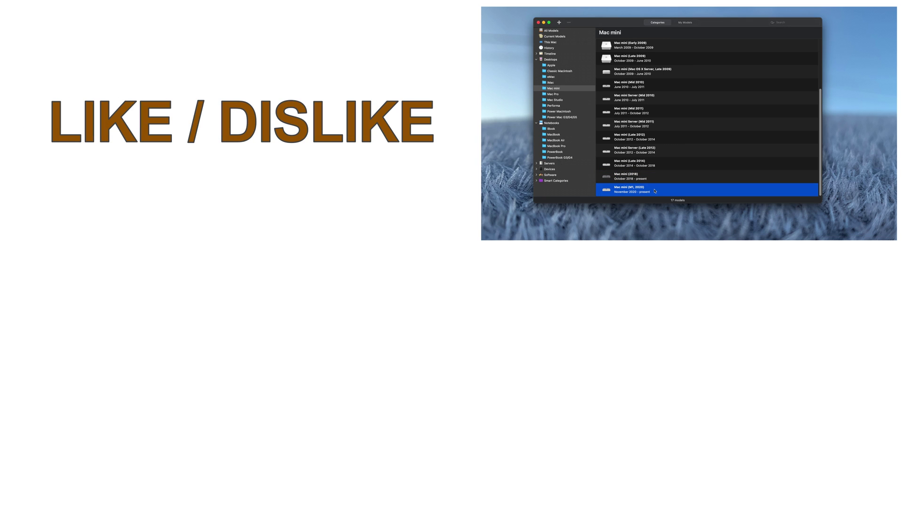